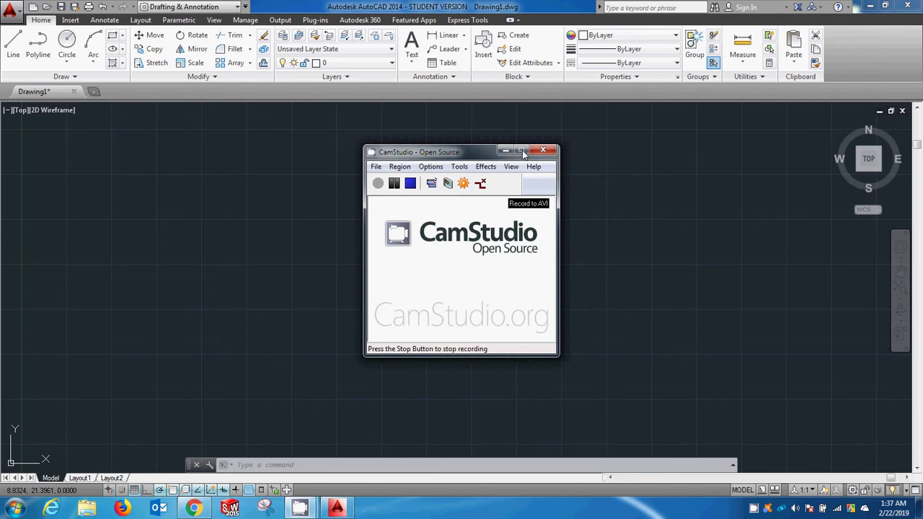
Minimize the CamStudio recorder window so the blank Drawing1 area is clear.
click(505, 151)
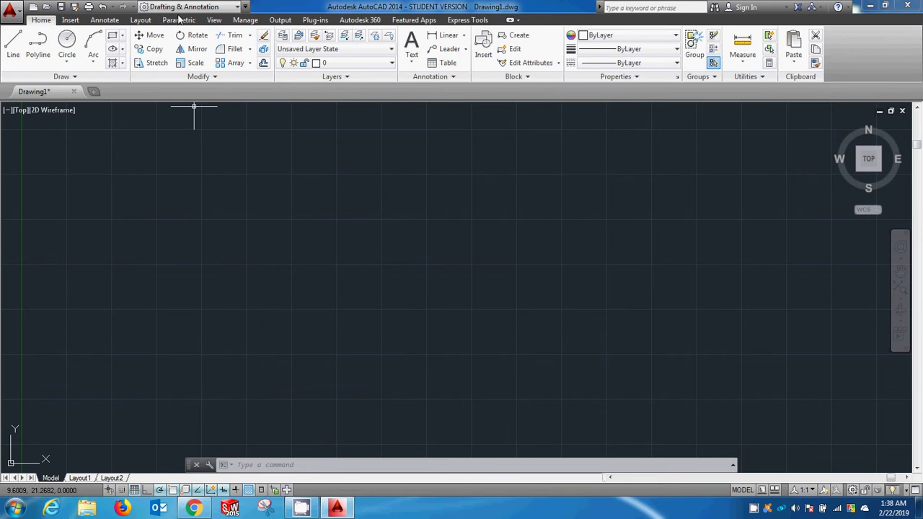
click(186, 6)
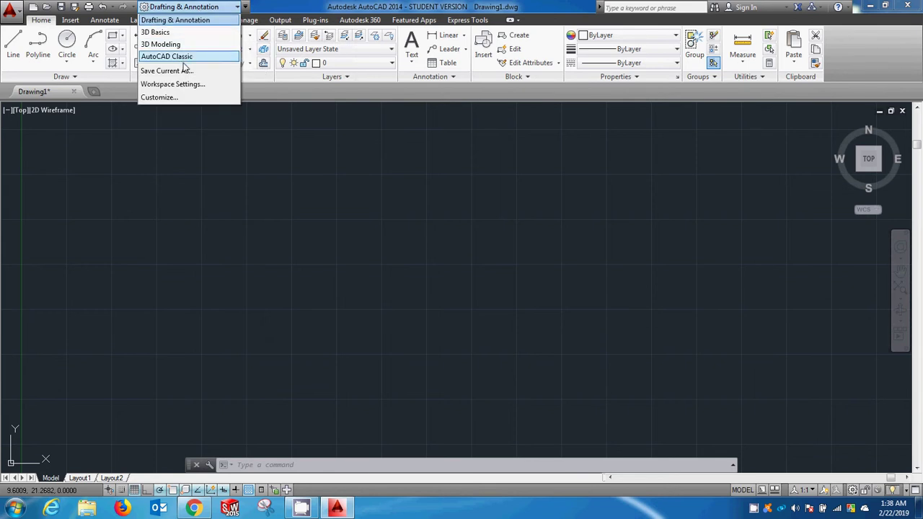
click(203, 9)
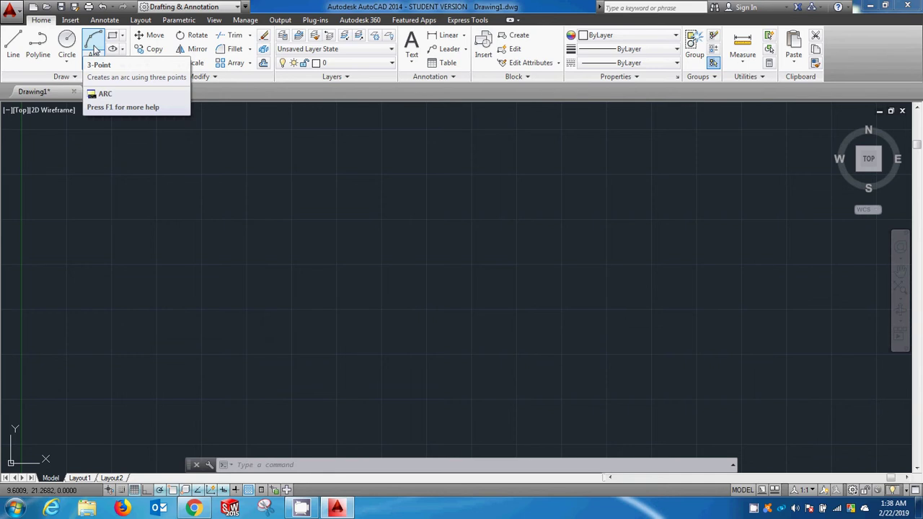
click(71, 77)
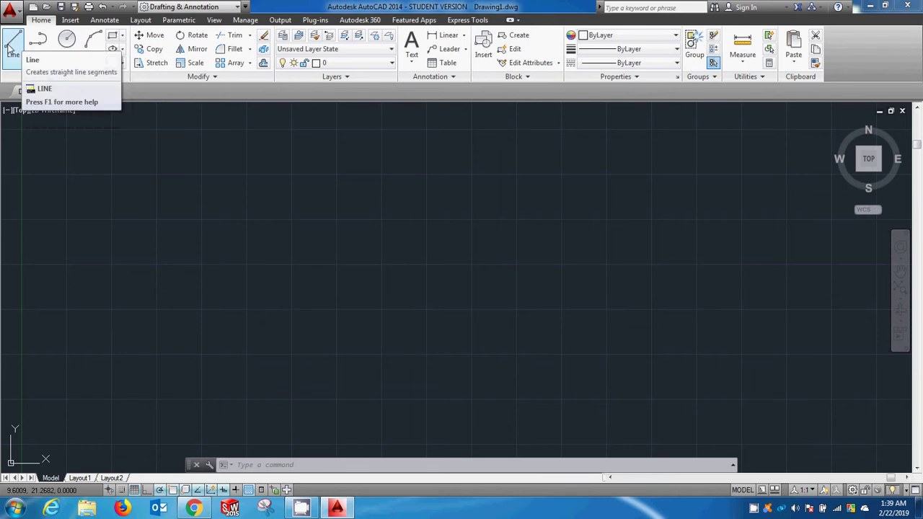
mouse_move(13, 45)
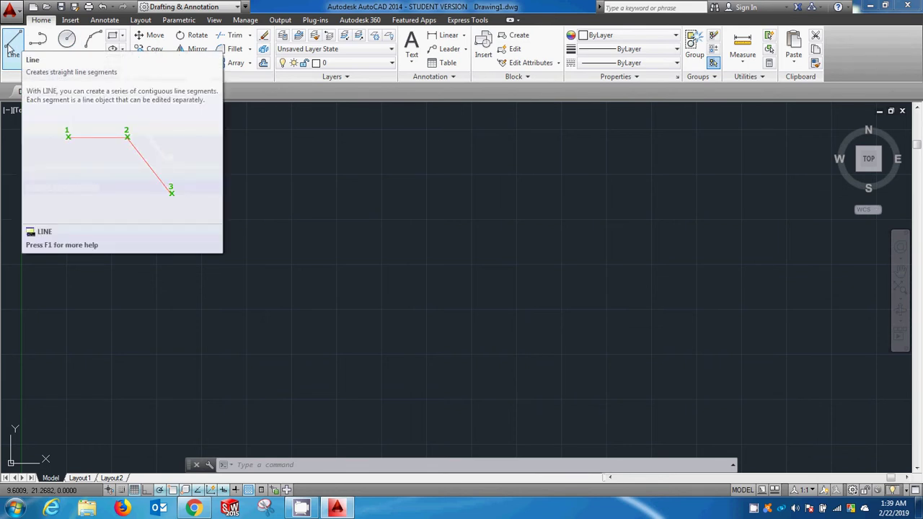
Start the LINE command from the Home tab's Draw panel.
click(11, 47)
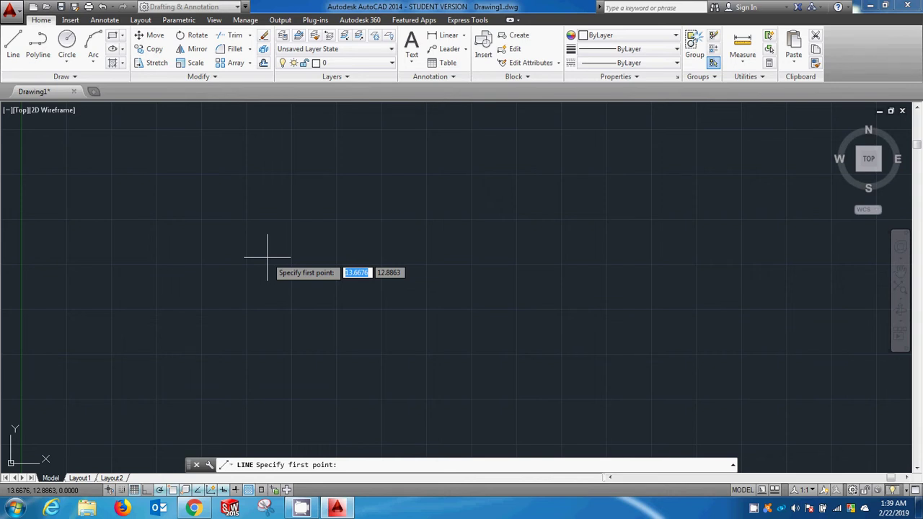
Draw a 10-unit horizontal line segment starting just left of centre.
click(293, 264)
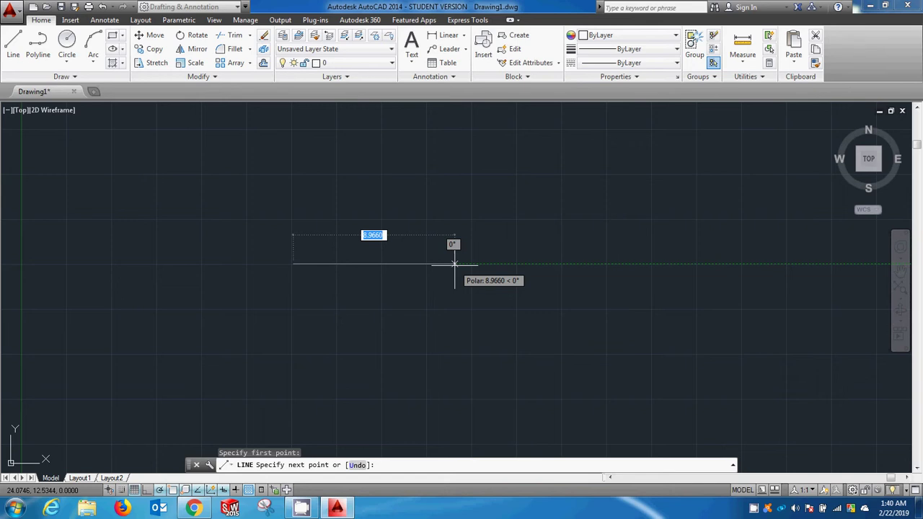
text(1)
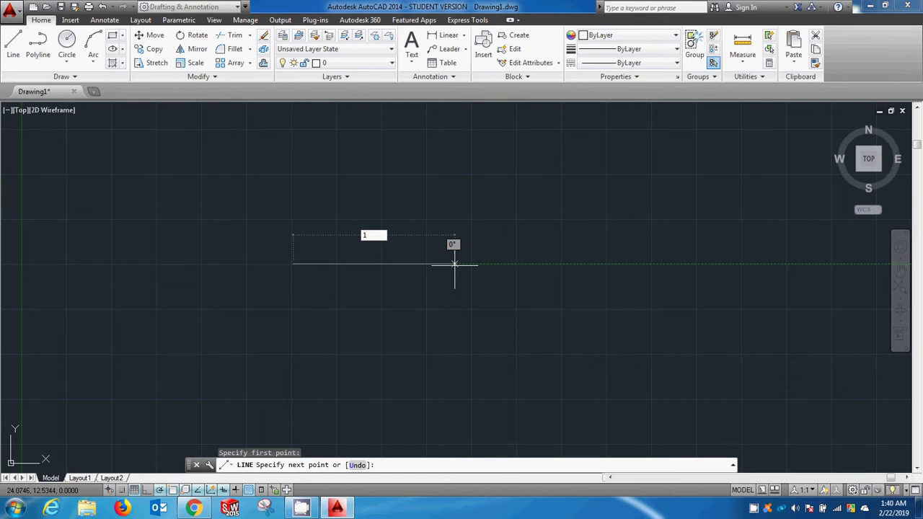
text(0)
key(Return)
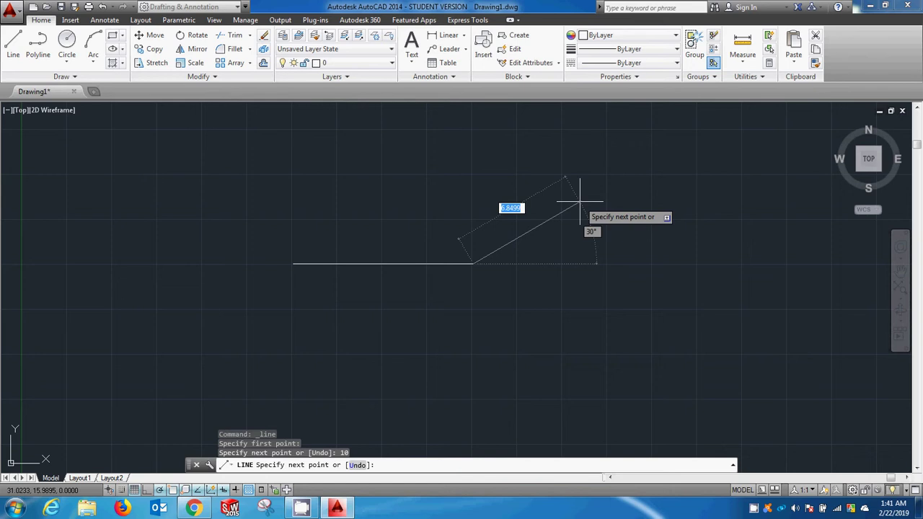
Continue the line with a 10-unit segment at a 20° angle.
text(1)
text(0)
key(Tab)
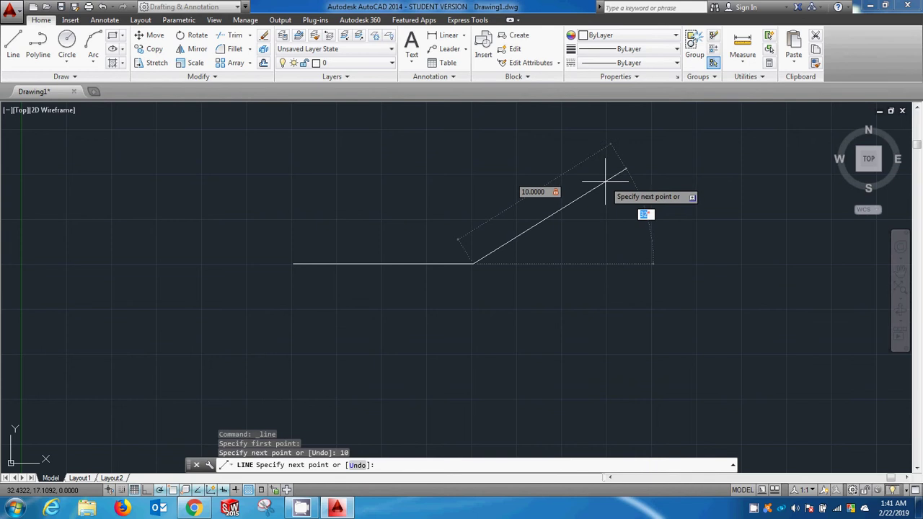
text(2)
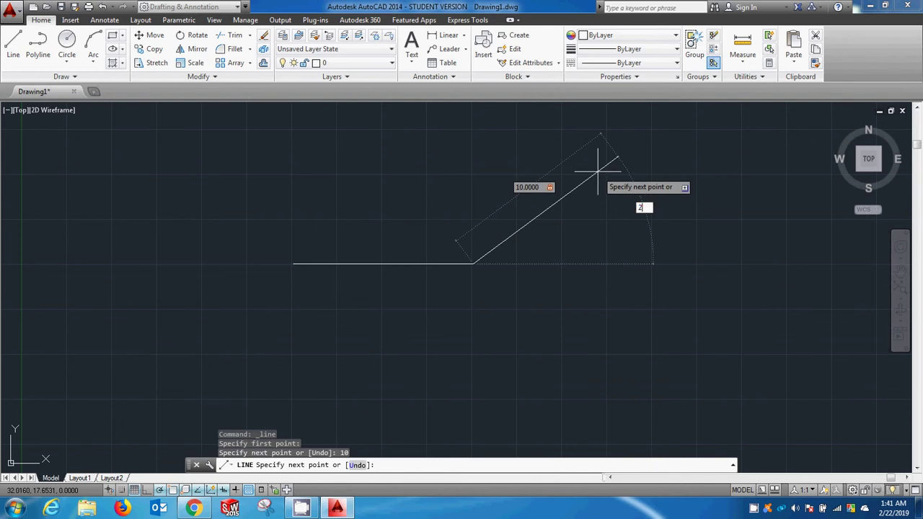
text(0)
key(Return)
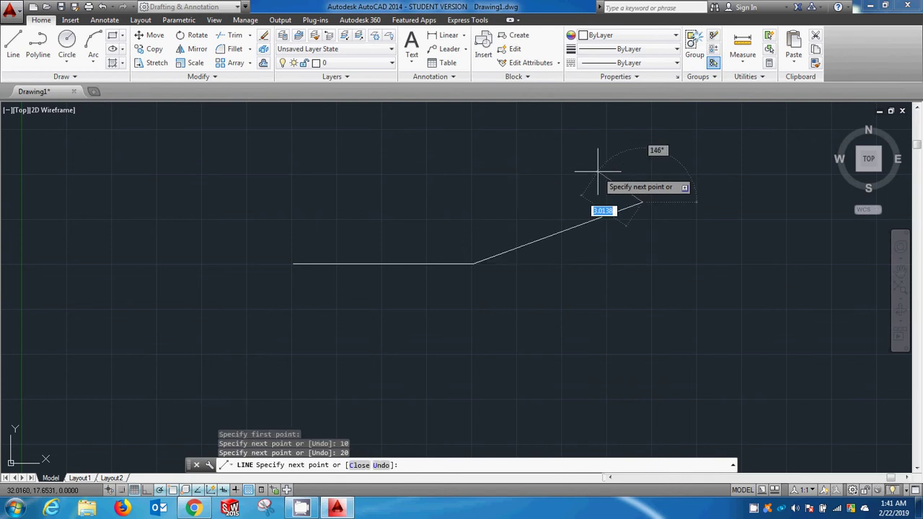
Cancel the line command and select the stray short segment.
right_click(695, 210)
key(Escape)
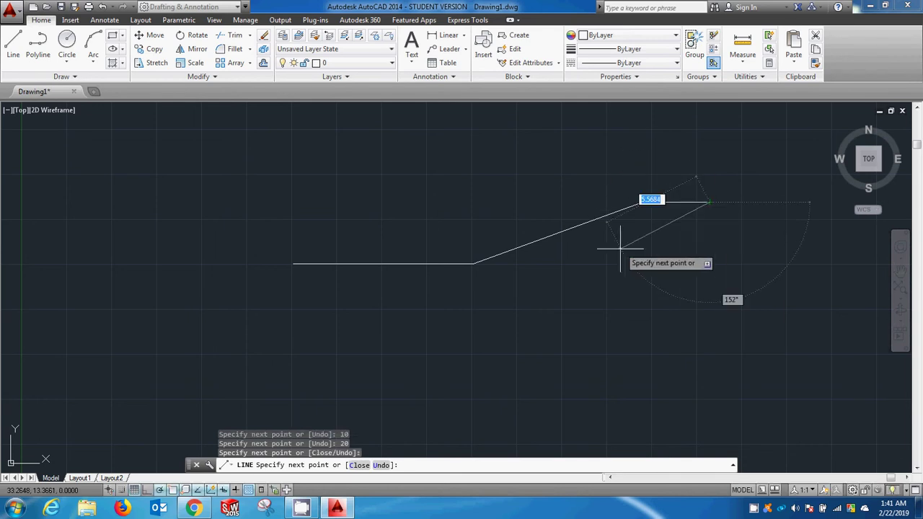
right_click(678, 236)
click(690, 255)
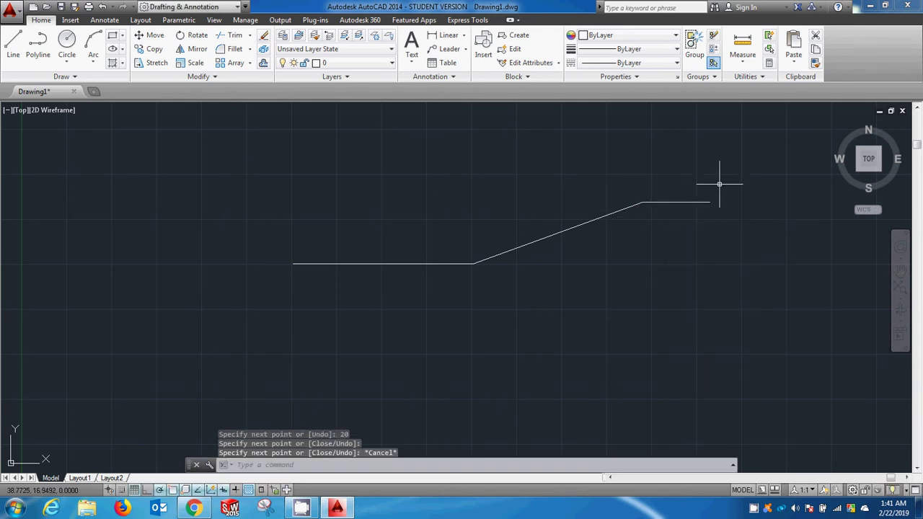
click(679, 236)
click(678, 236)
Erase the stray segment and pan to free space on the right.
key(Delete)
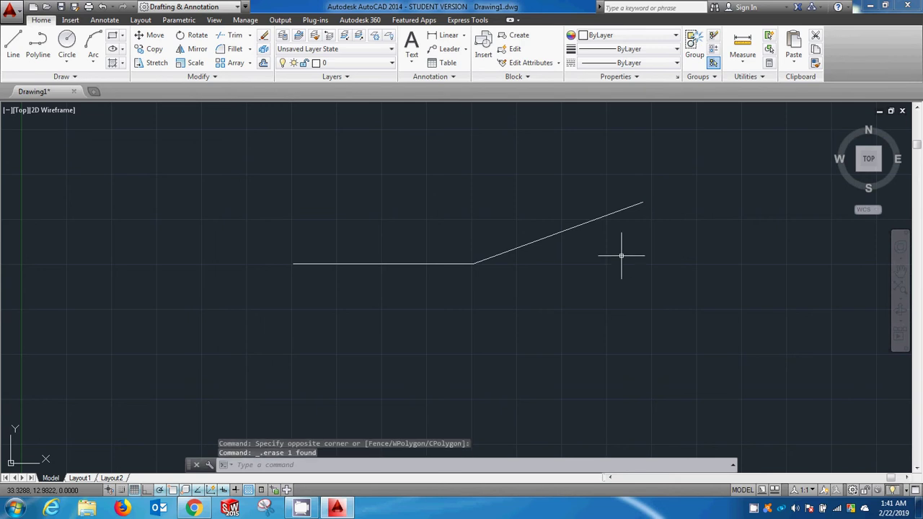
scroll(616, 252, down, 5)
scroll(554, 337, up, 2)
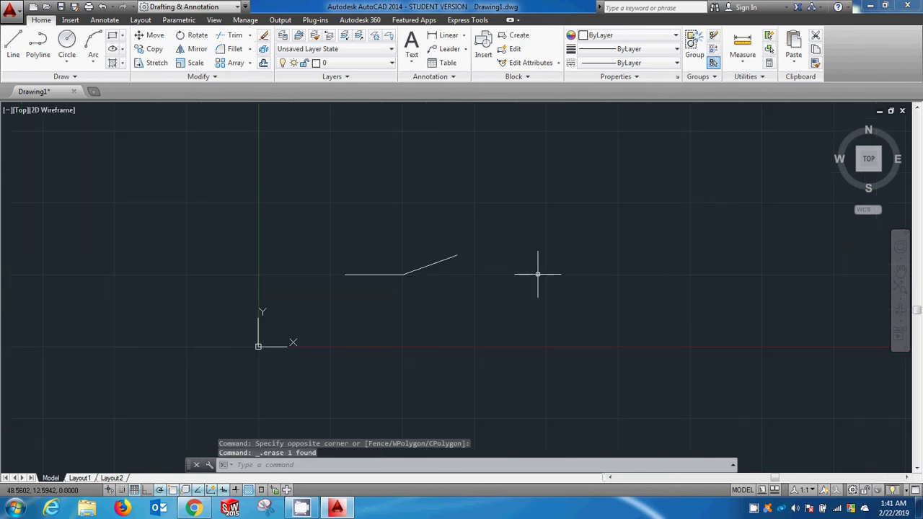
mouse_move(539, 274)
middle_down()
mouse_move(416, 264)
mouse_move(377, 288)
middle_up()
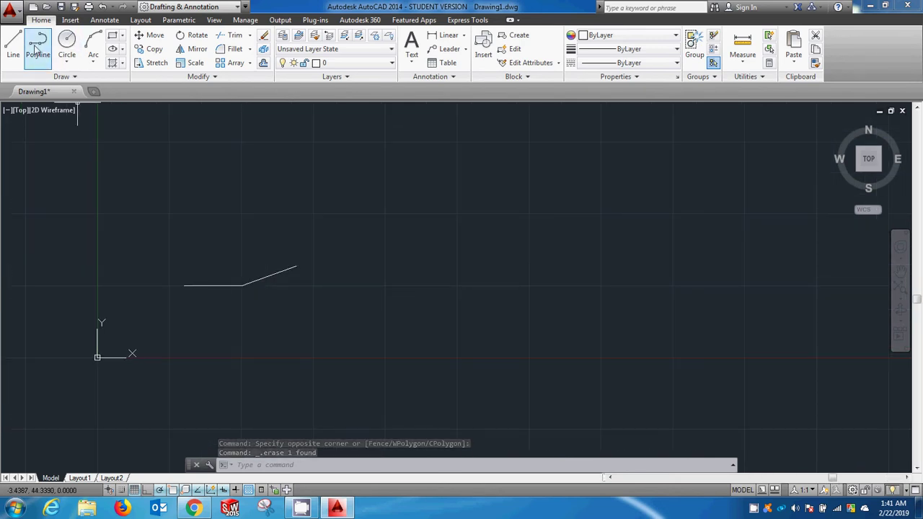
Draw a polyline of 10 units horizontal, then 10 units at 20°, and end it.
click(39, 49)
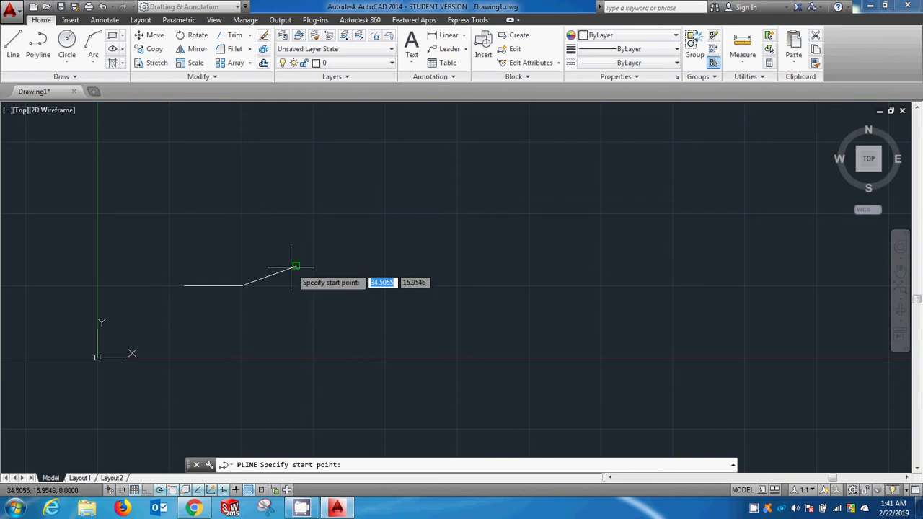
click(330, 286)
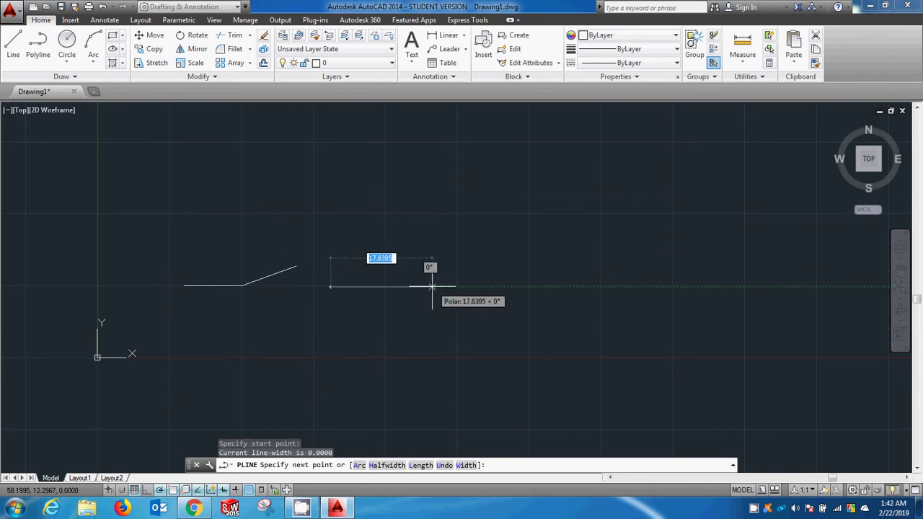
text(10)
key(Return)
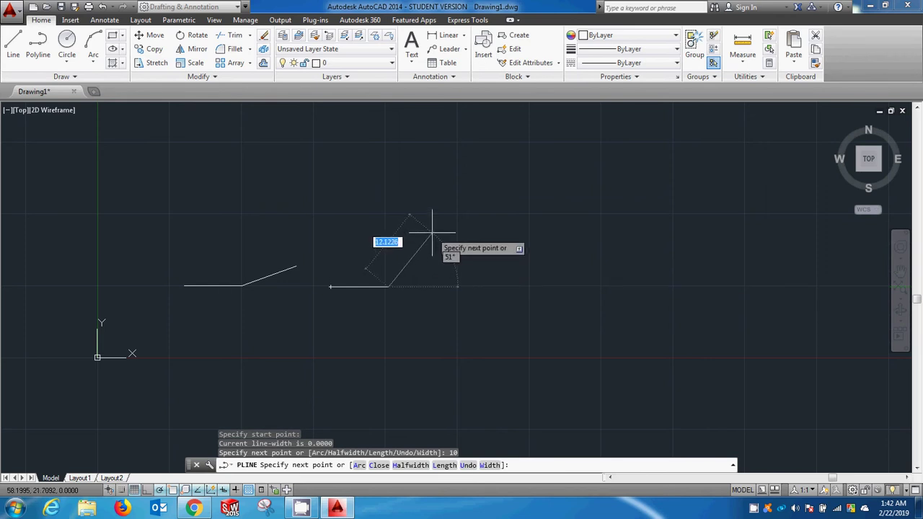
text(1)
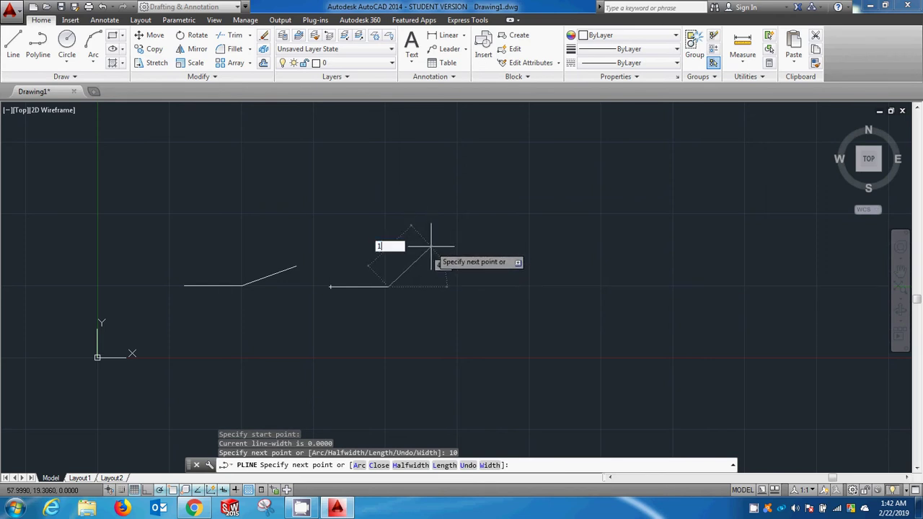
text(0)
key(Tab)
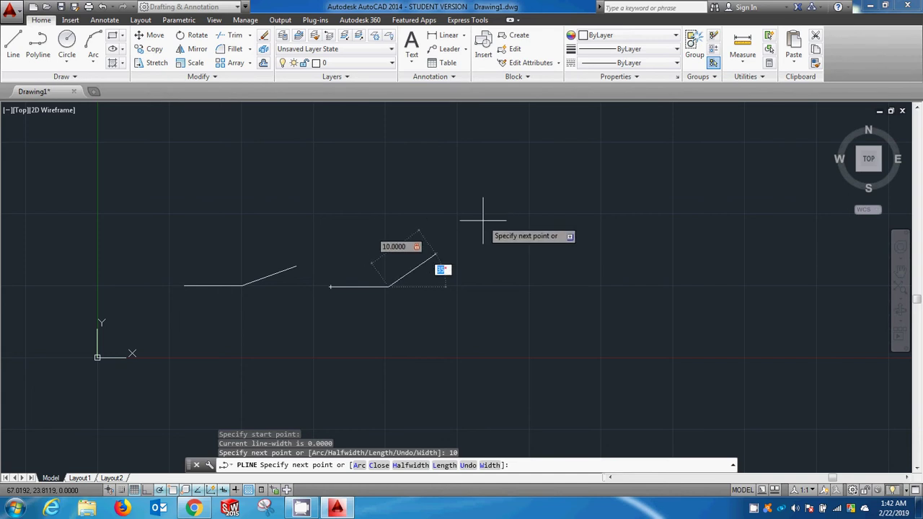
text(20)
key(Return)
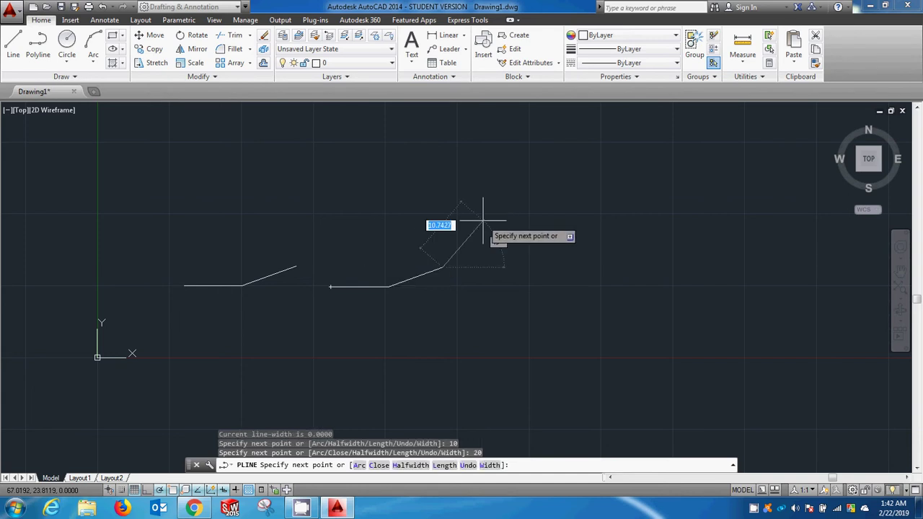
right_click(481, 232)
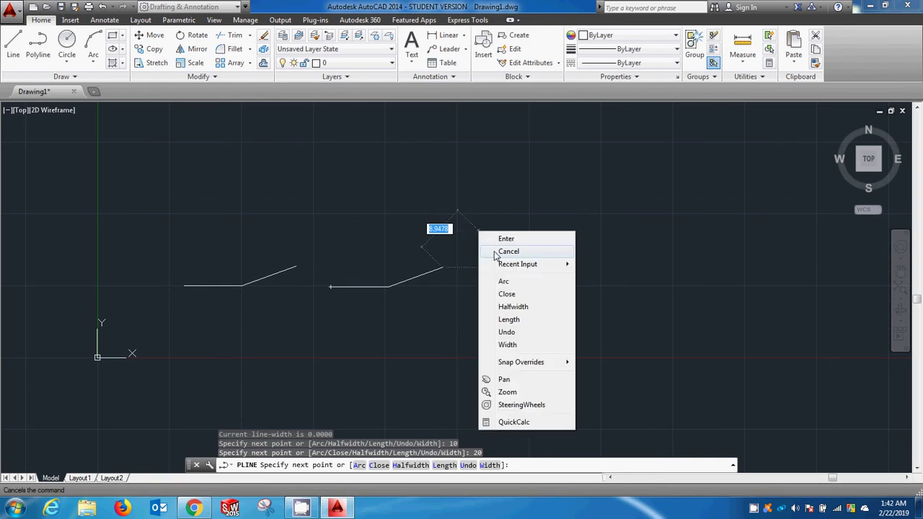
click(507, 241)
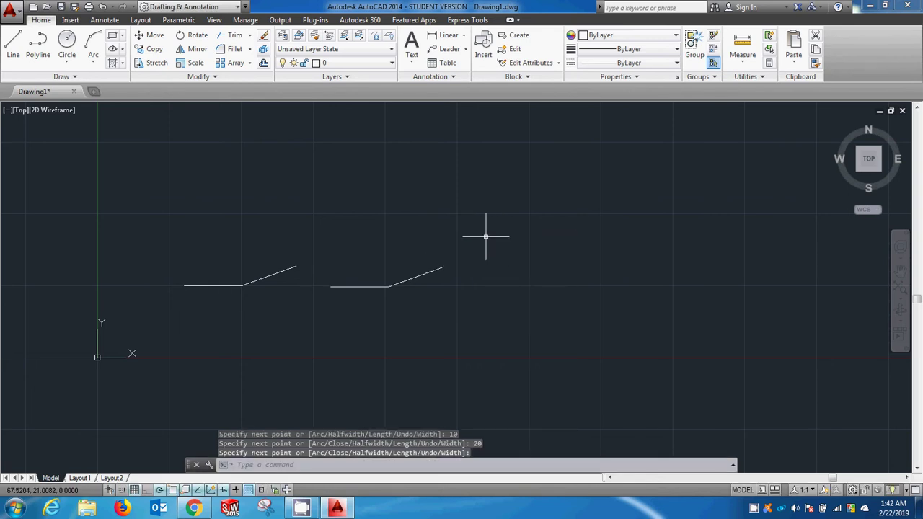
scroll(216, 283, up, 4)
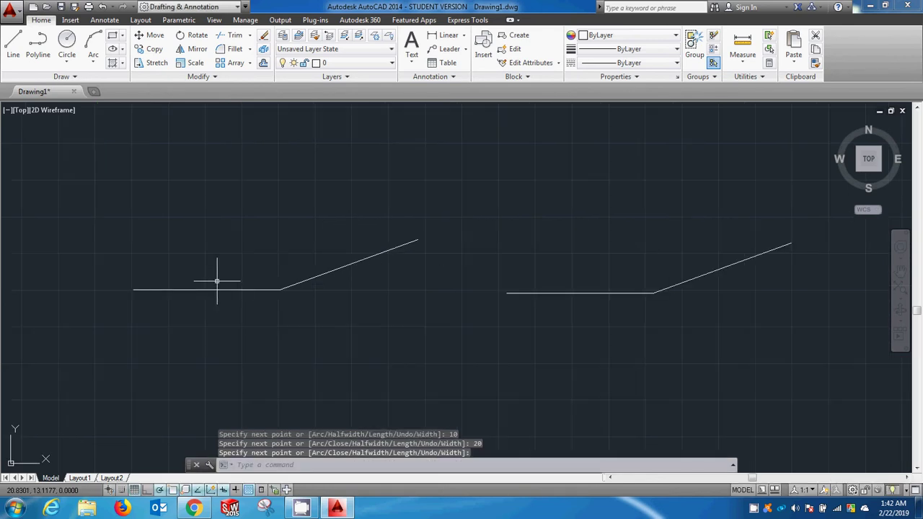
scroll(223, 287, down, 2)
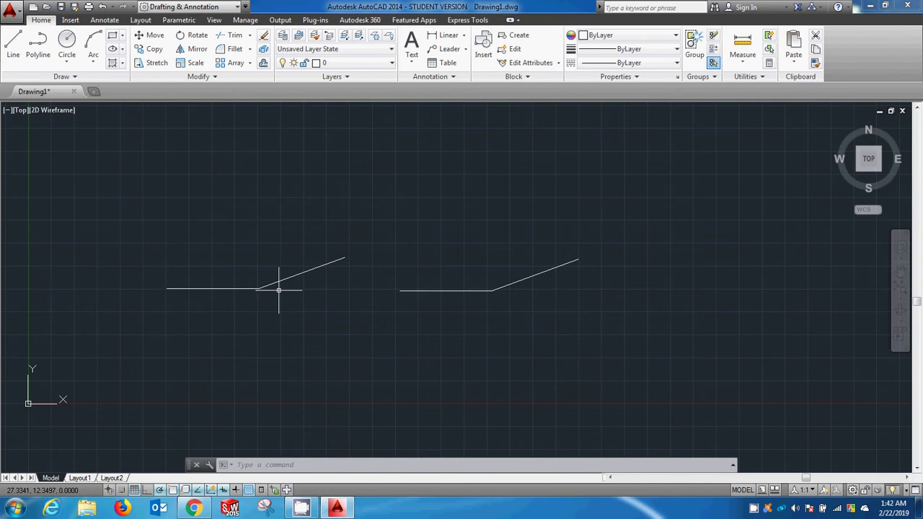
scroll(282, 301, up, 4)
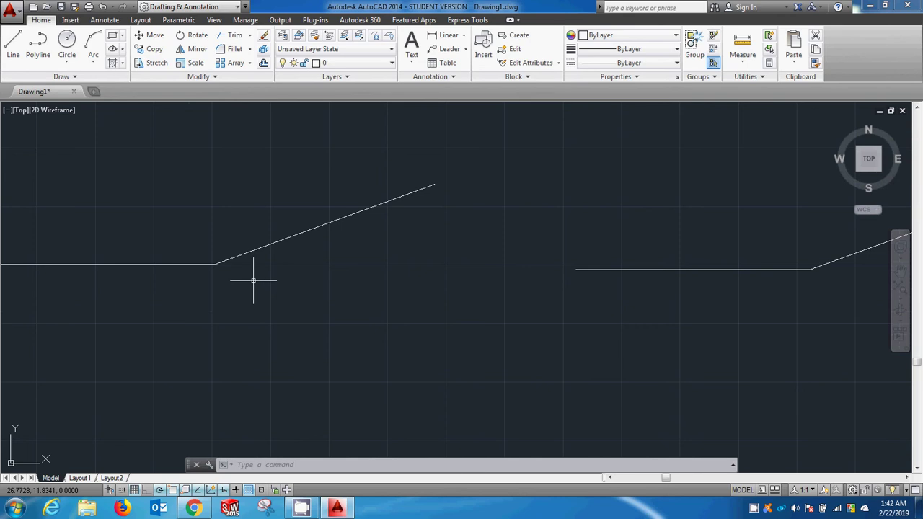
scroll(253, 281, down, 2)
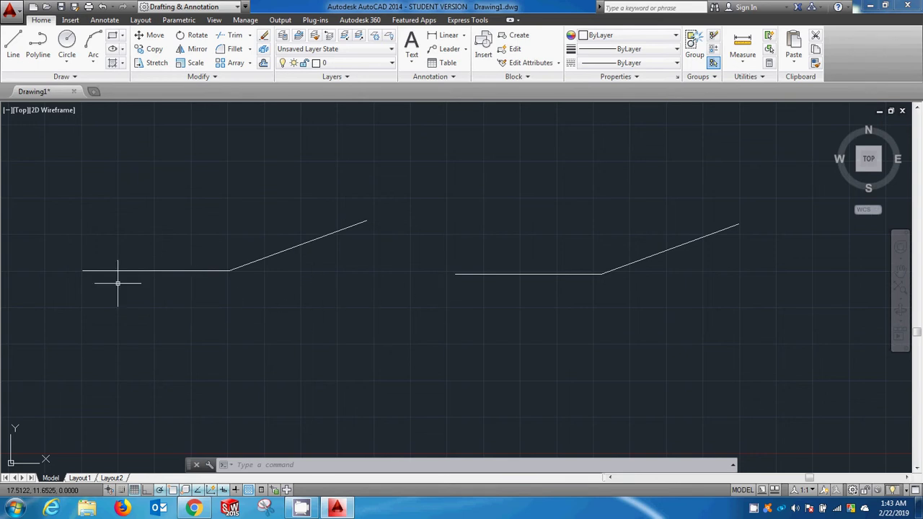
scroll(118, 282, down, 2)
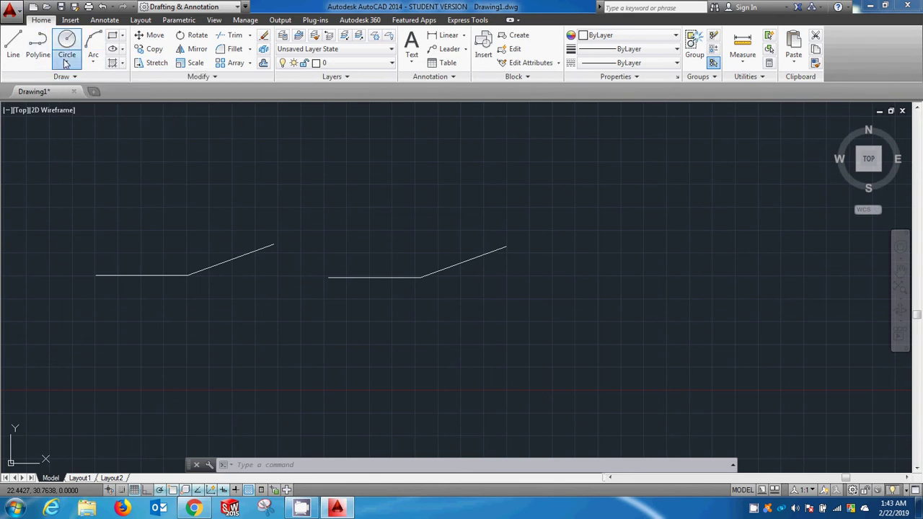
Draw a Center, Radius circle of radius 5 to the right of the second line.
click(64, 63)
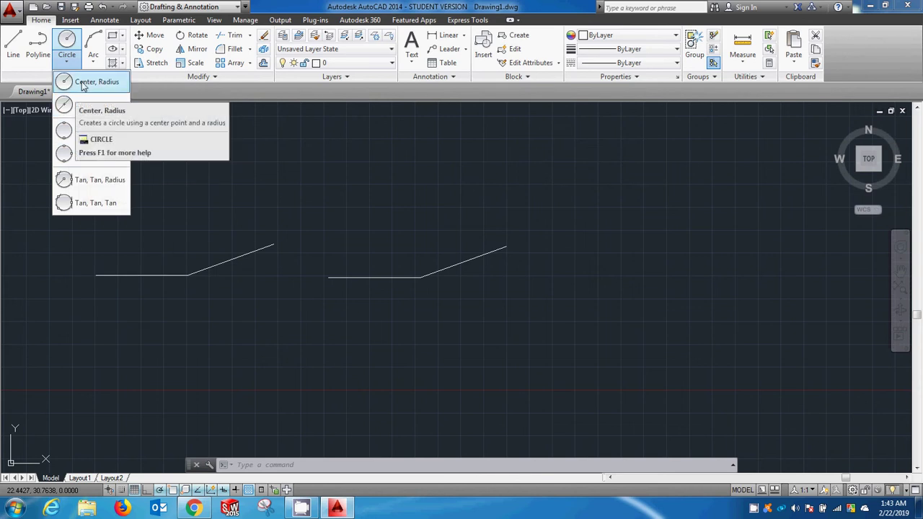
click(84, 83)
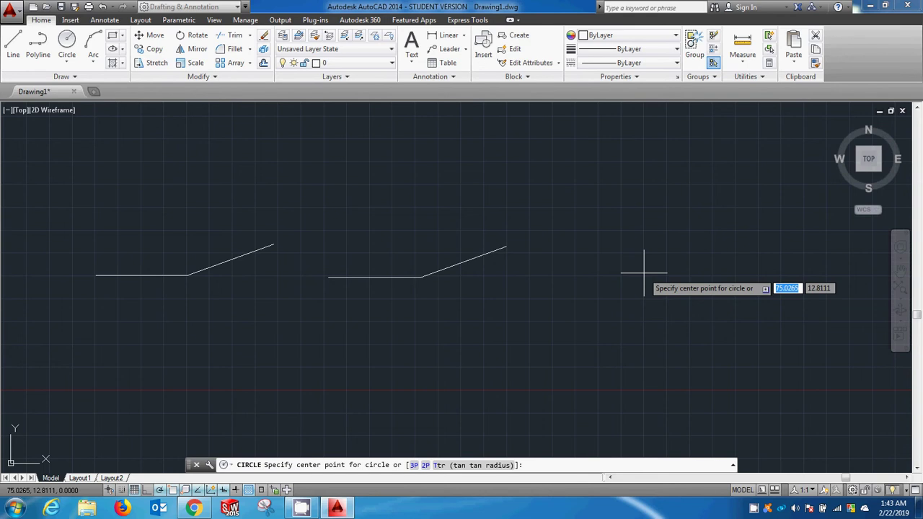
click(645, 273)
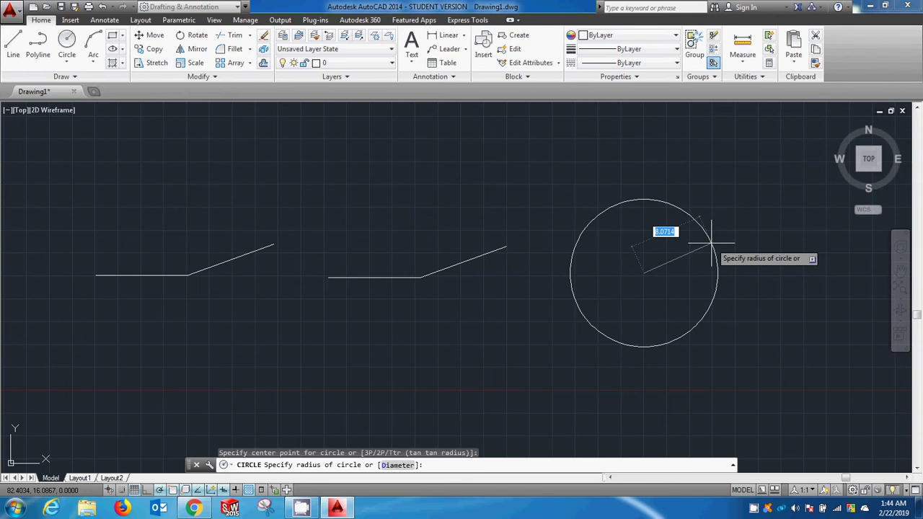
text(5)
key(Return)
scroll(620, 270, down, 2)
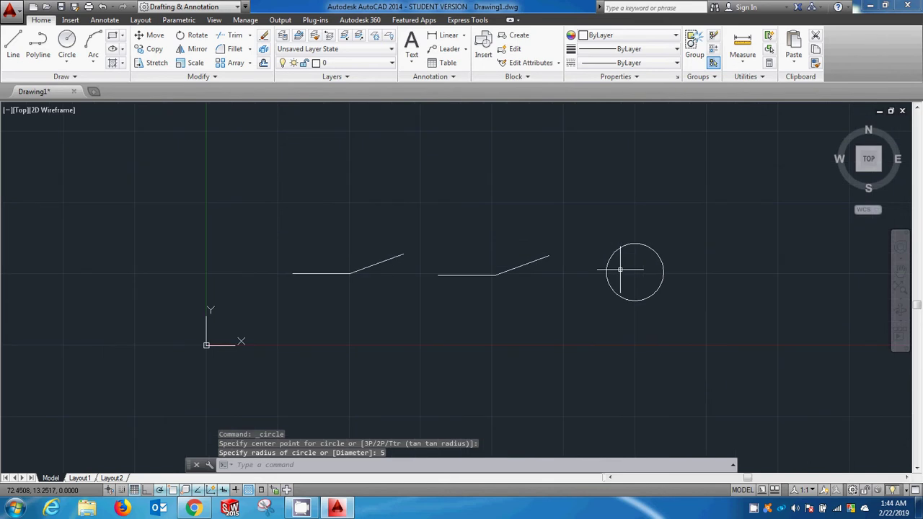
scroll(714, 269, up, 2)
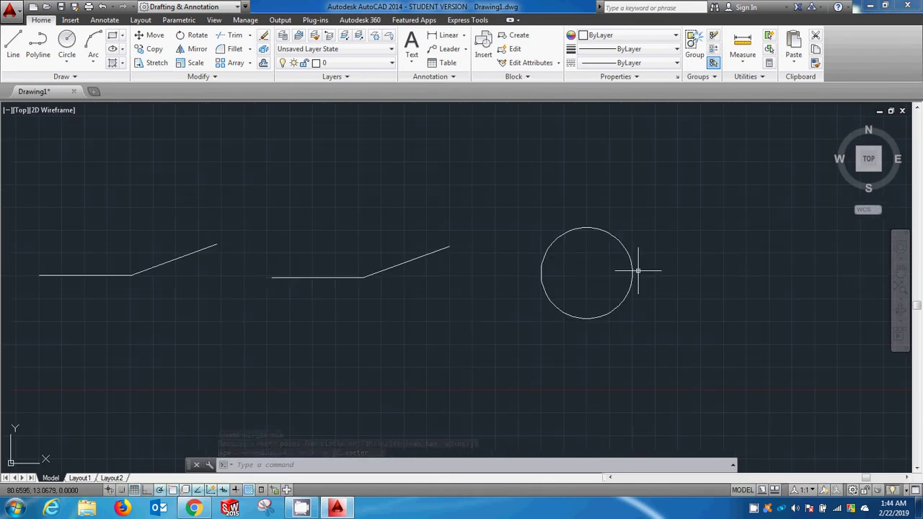
Draw a 2-Point circle from the middle line's left end to its bend.
click(66, 63)
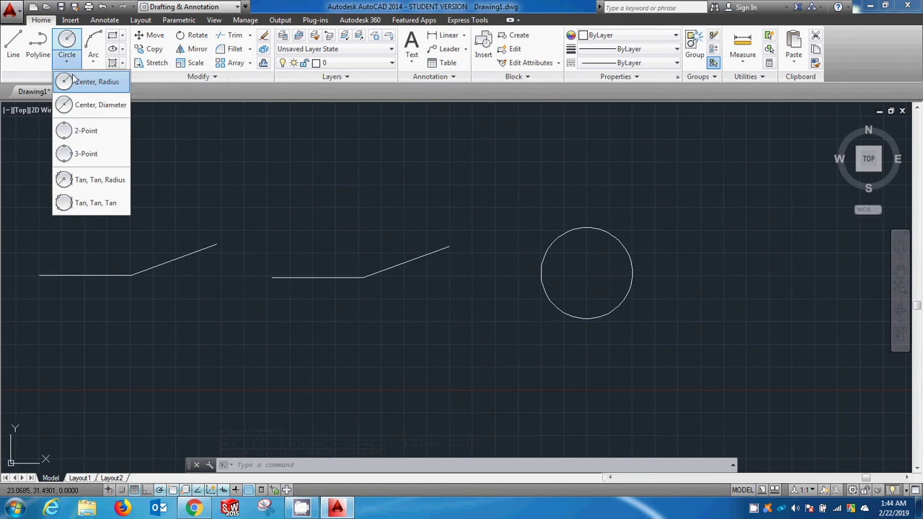
click(92, 134)
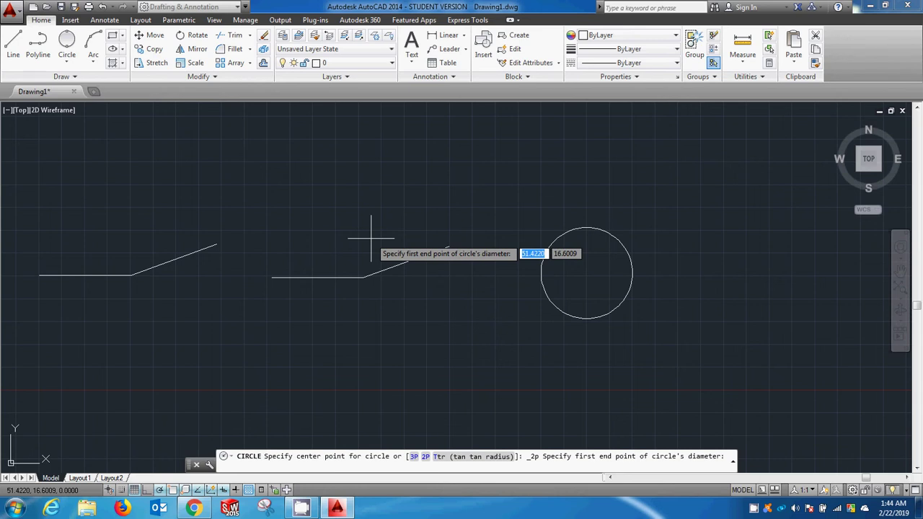
click(271, 277)
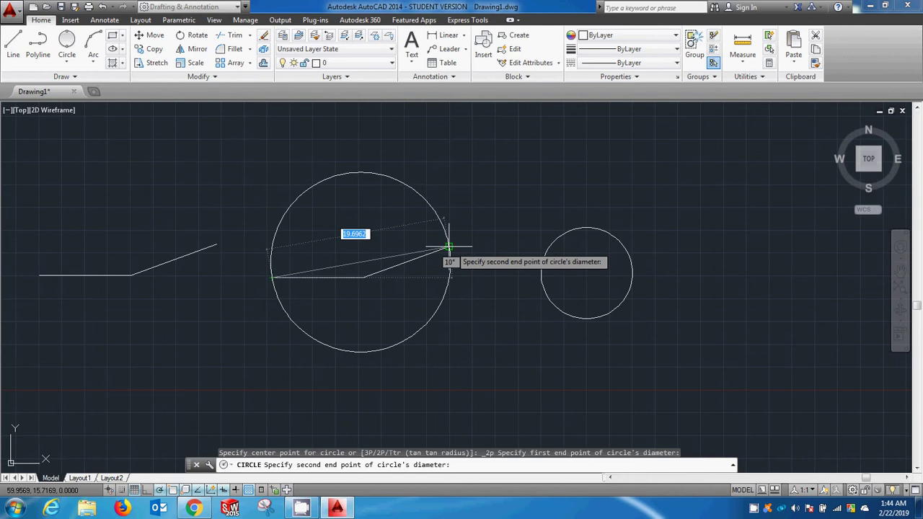
click(363, 278)
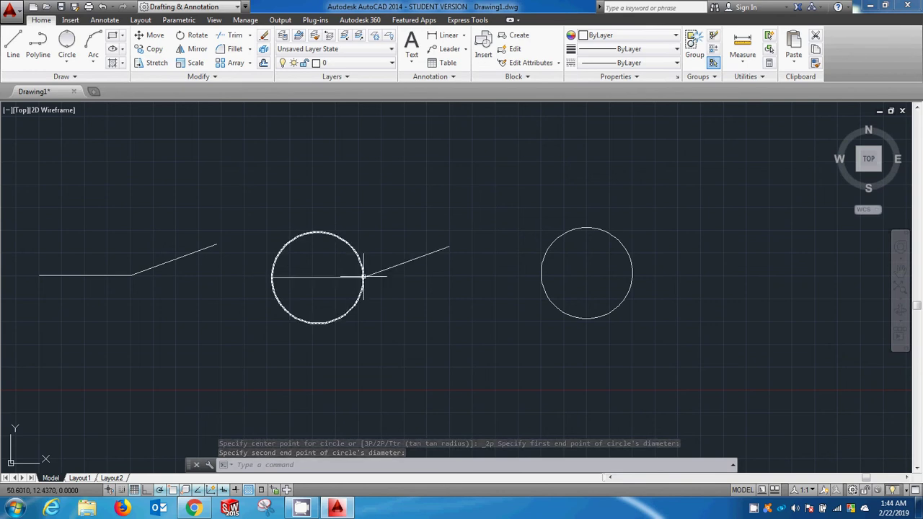
click(70, 63)
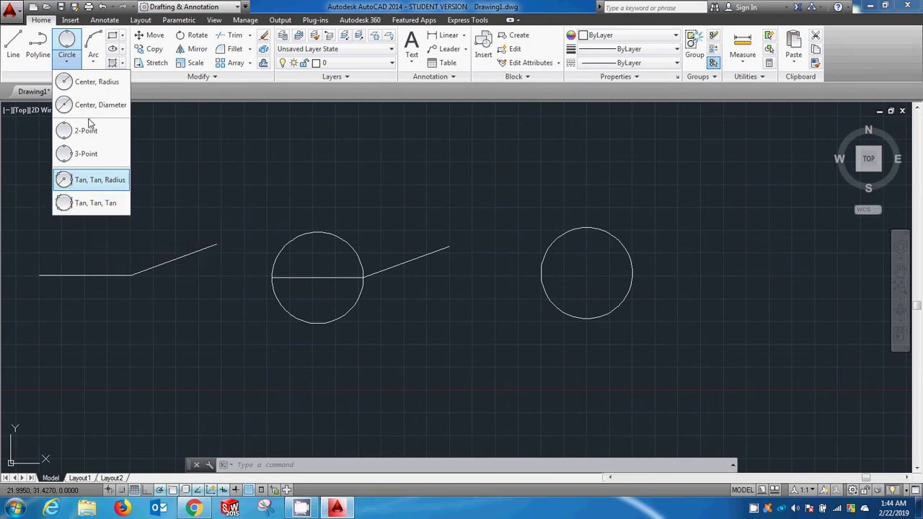
Dismiss the circle options and start a 3-Point arc from the Arc dropdown.
click(64, 62)
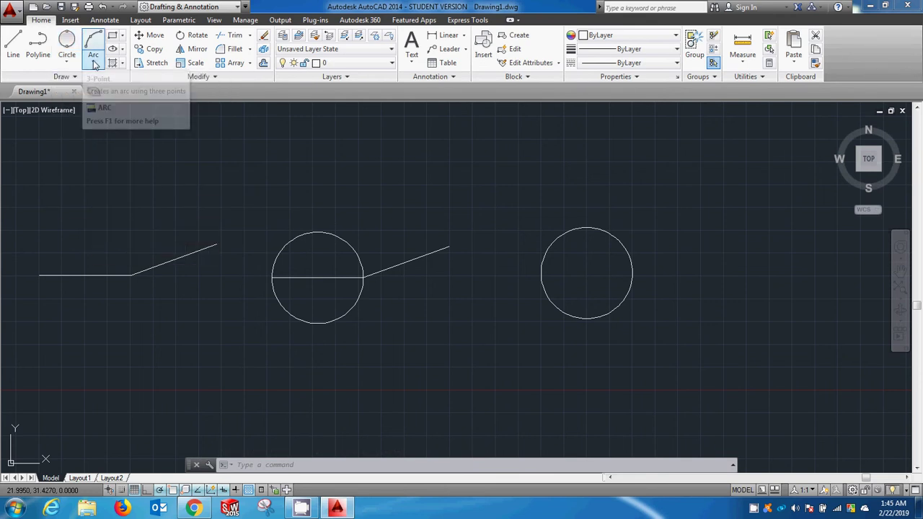
click(95, 63)
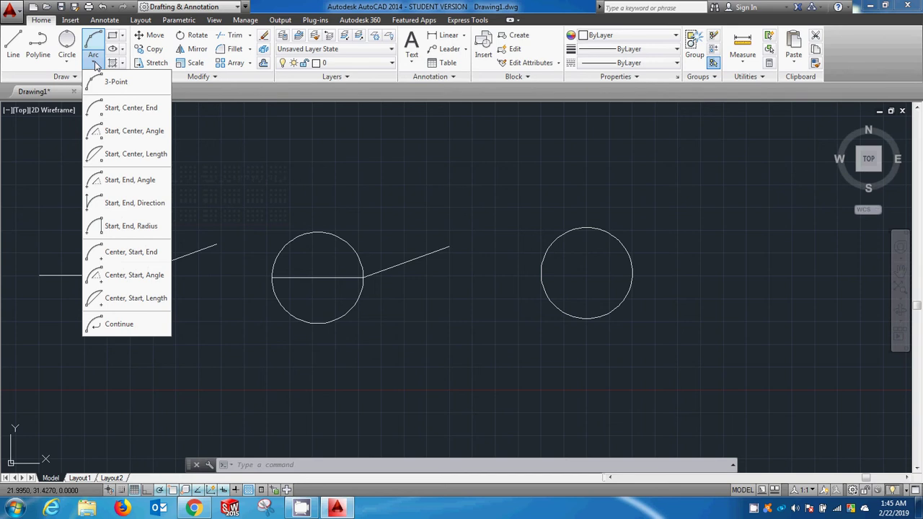
click(112, 82)
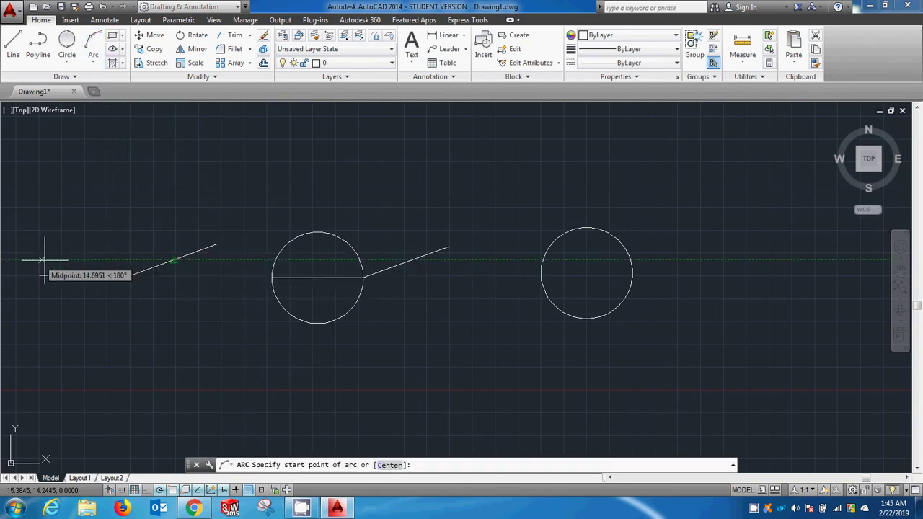
Draw a 3-point arc through the left line's left end, bend and upper end.
middle_drag(104, 239, 140, 242)
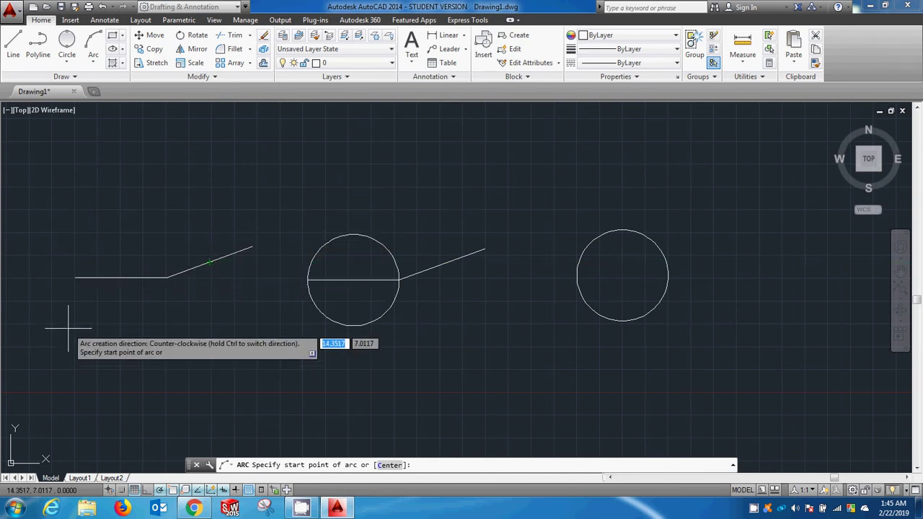
click(75, 277)
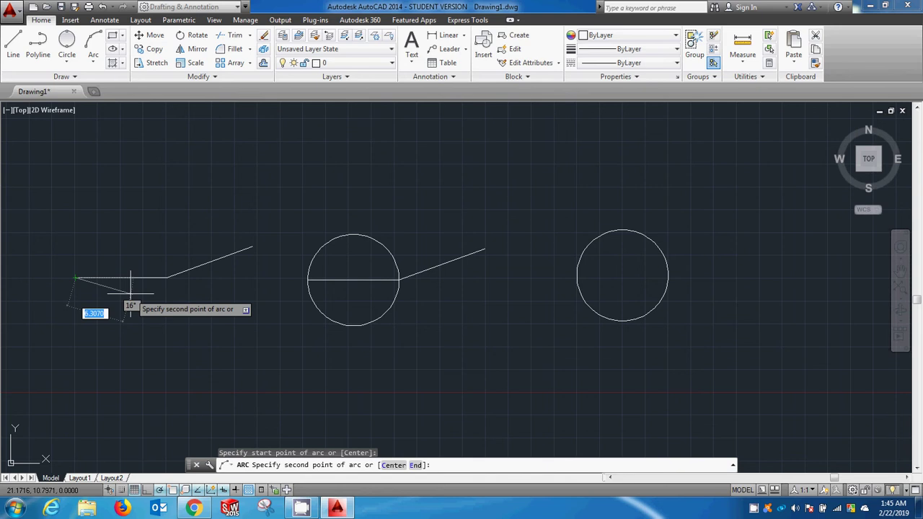
click(166, 277)
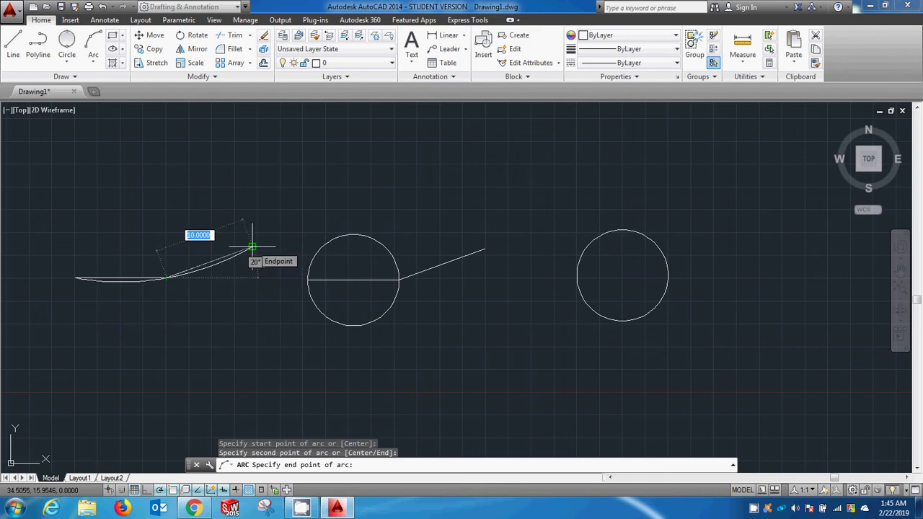
click(251, 247)
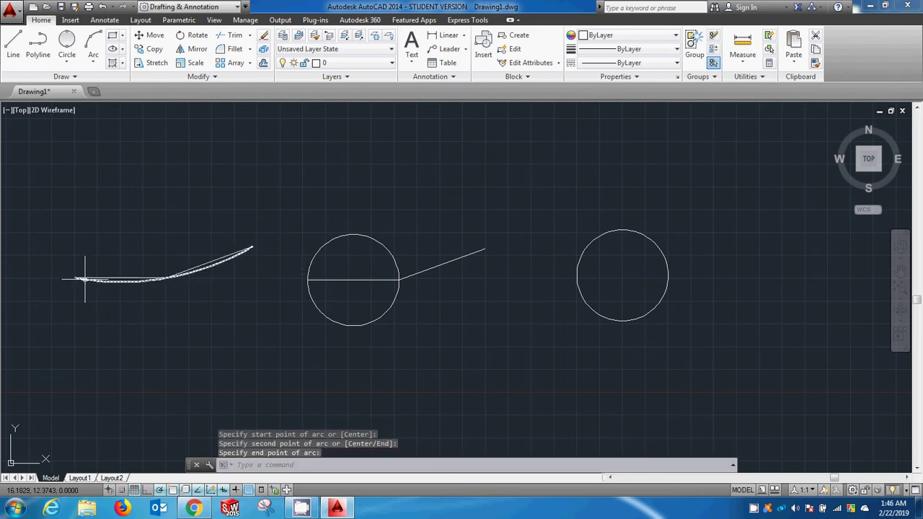
click(114, 280)
scroll(92, 274, up, 6)
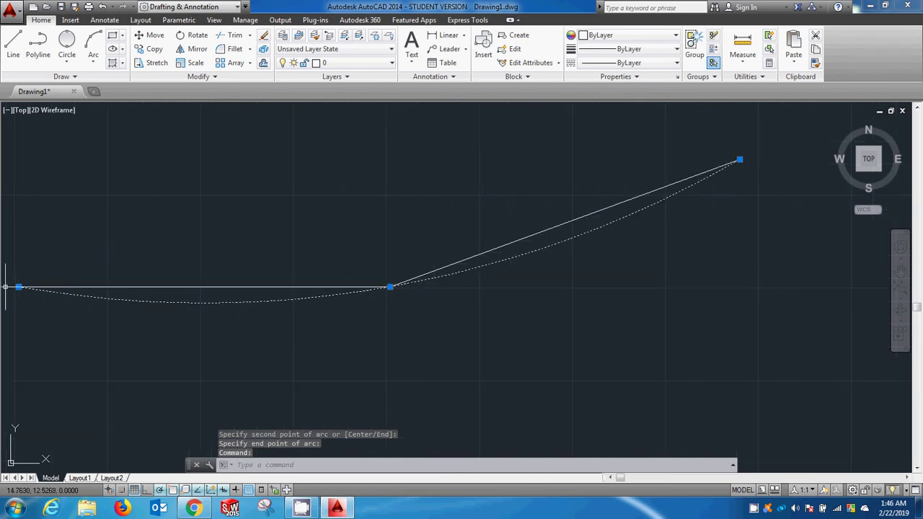
scroll(265, 314, down, 2)
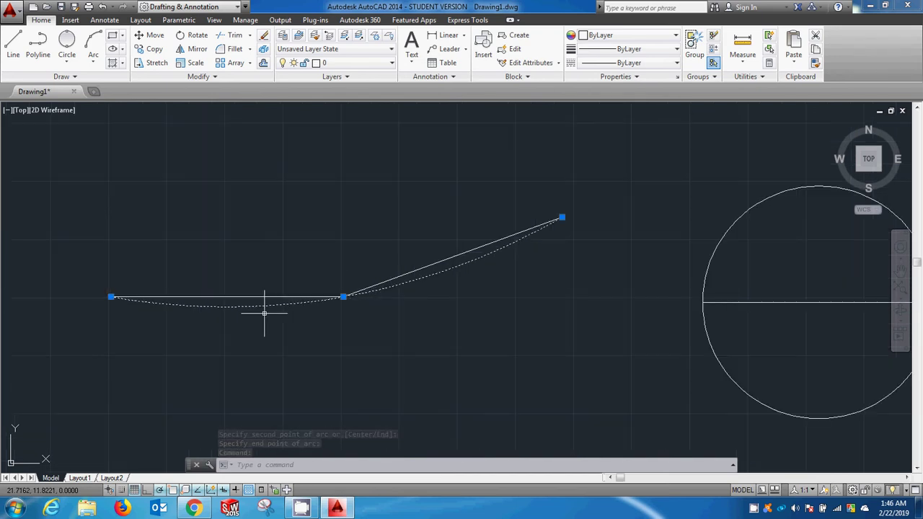
scroll(264, 313, up, 2)
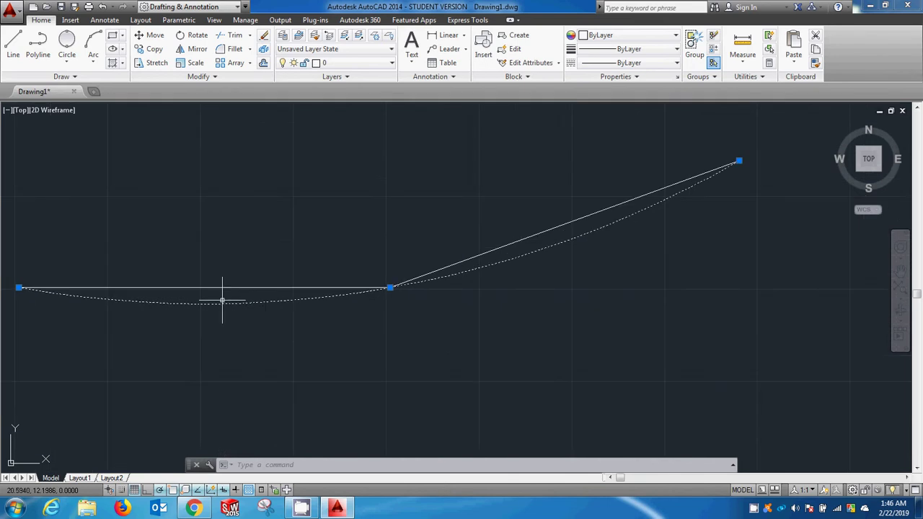
scroll(222, 300, down, 2)
scroll(223, 300, up, 2)
scroll(222, 301, down, 1)
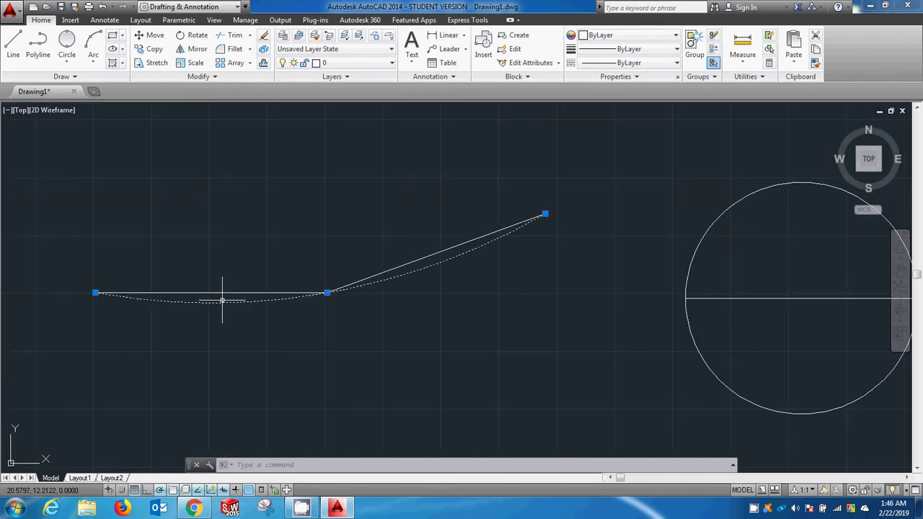
scroll(222, 301, up, 1)
scroll(222, 301, down, 1)
scroll(222, 301, down, 2)
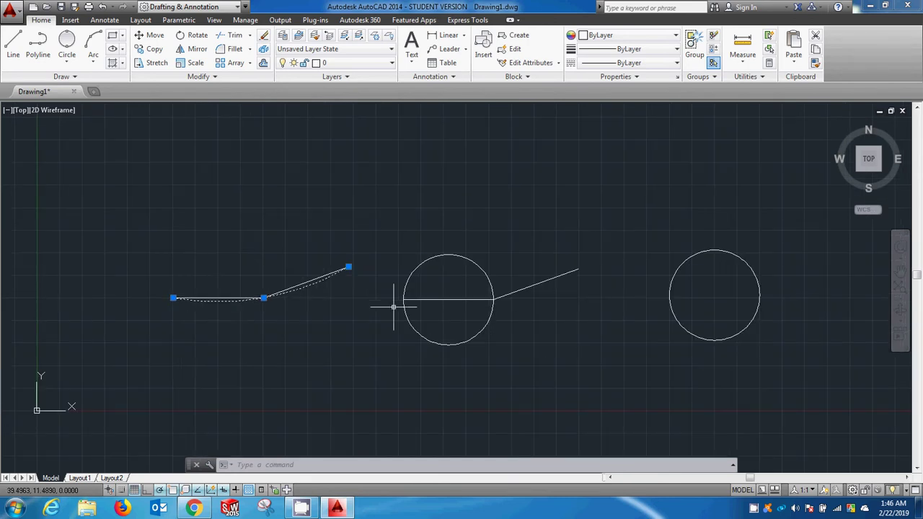
Start the Rectangle command from the Draw panel.
click(94, 64)
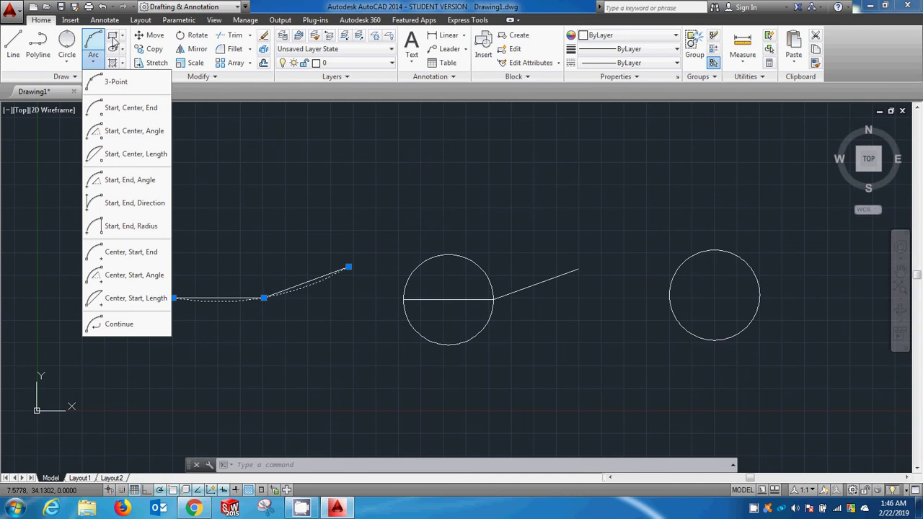
click(113, 42)
click(113, 41)
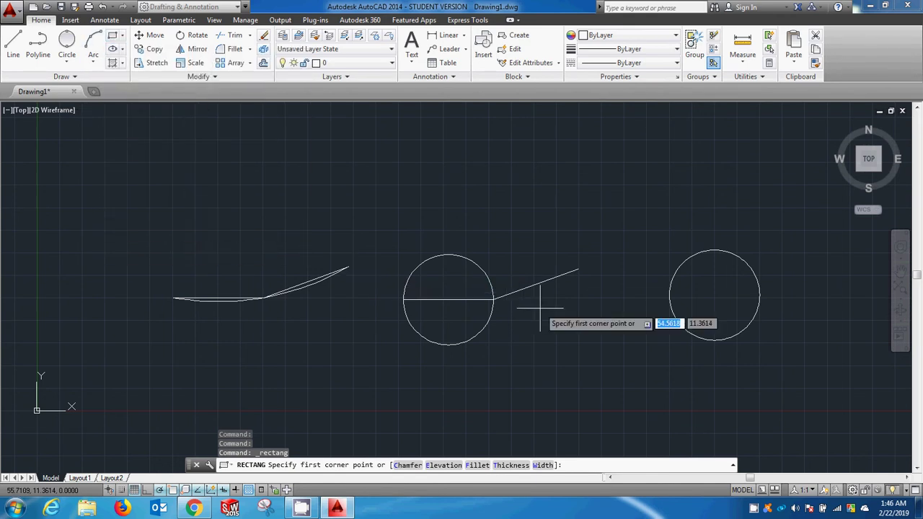
Draw a 10 by 6 rectangle to the right of the radius-5 circle.
middle_drag(640, 298, 412, 289)
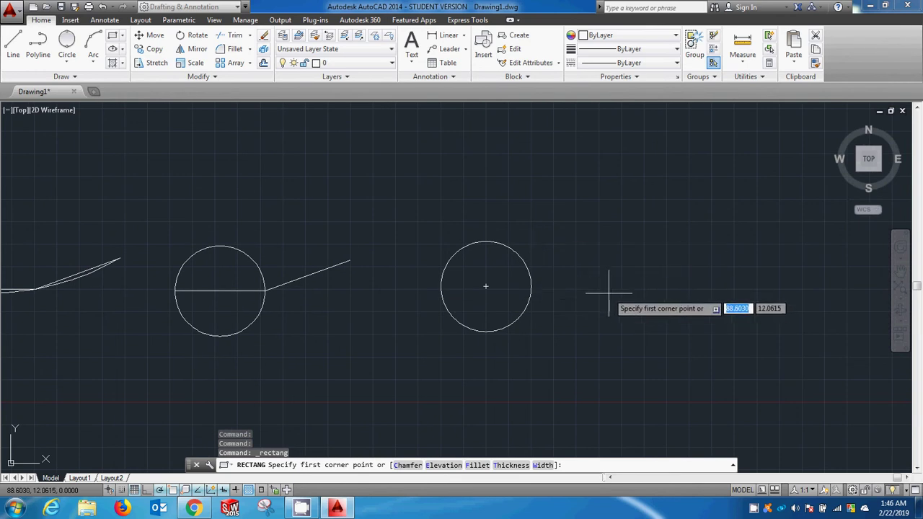
click(608, 291)
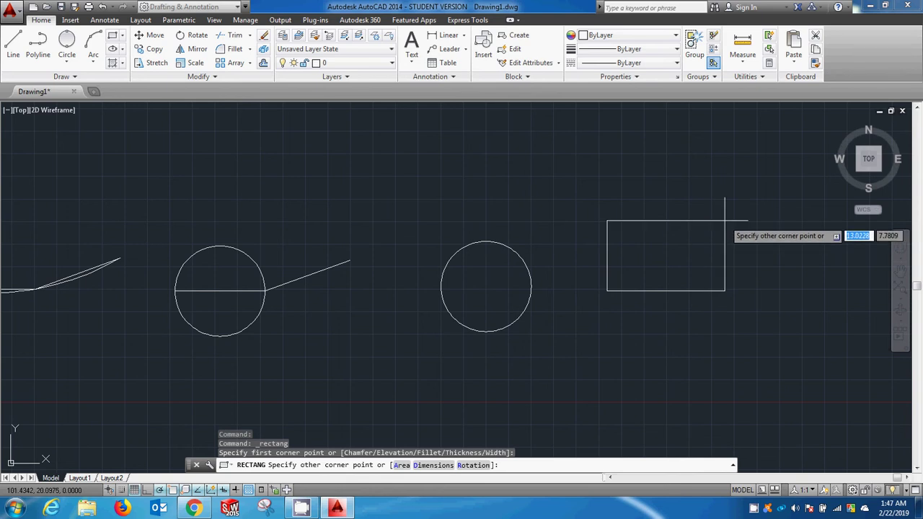
text(10)
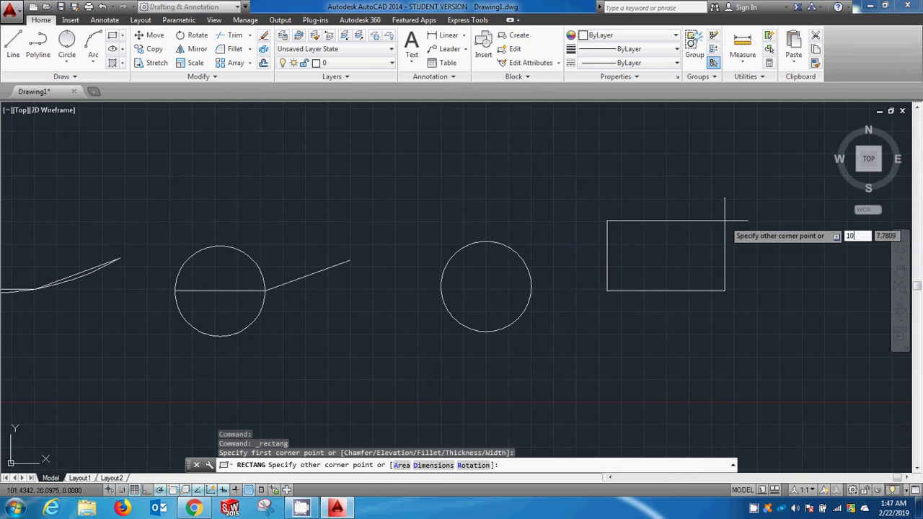
key(Tab)
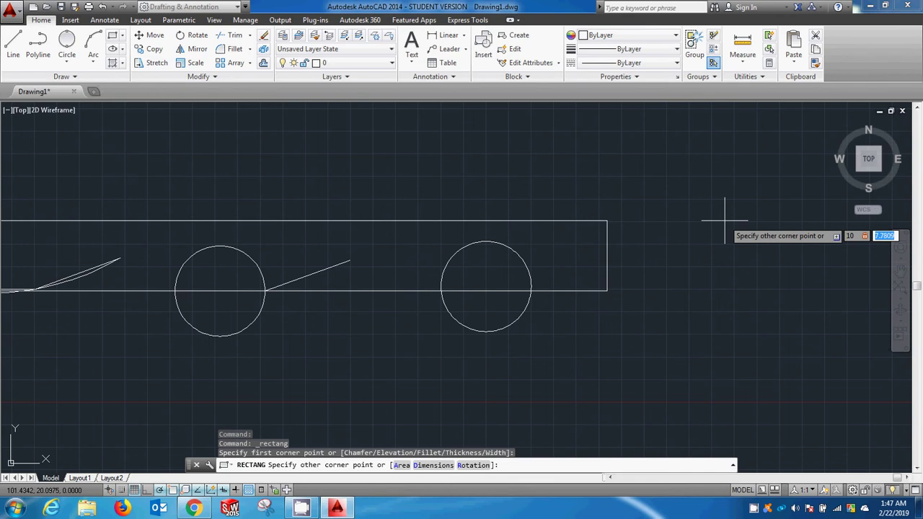
text(6)
key(Return)
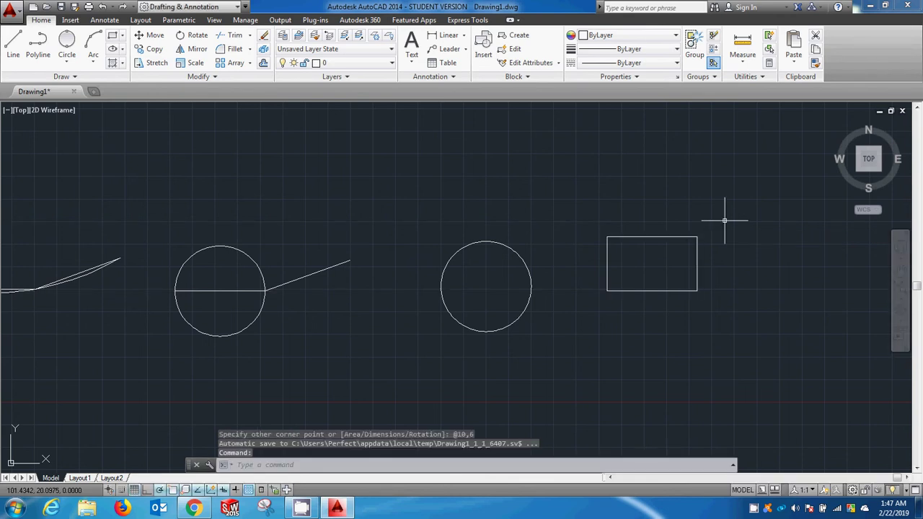
click(725, 221)
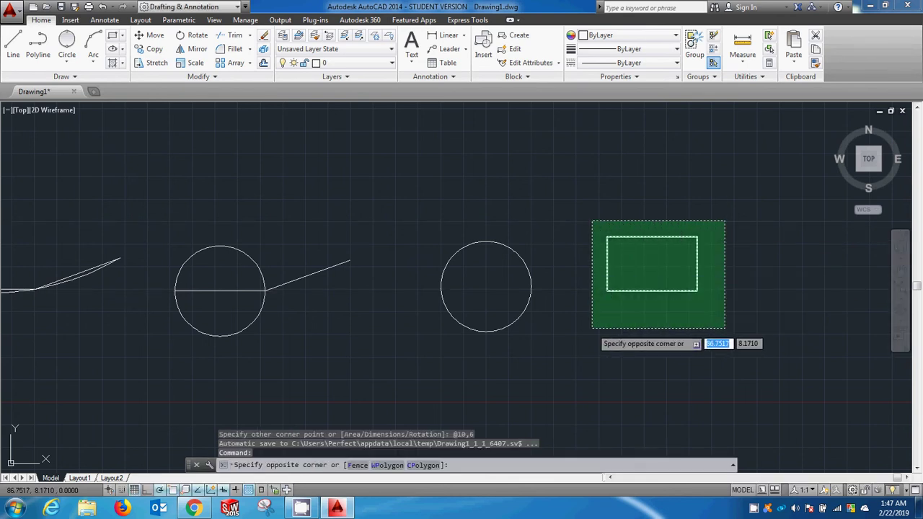
click(708, 218)
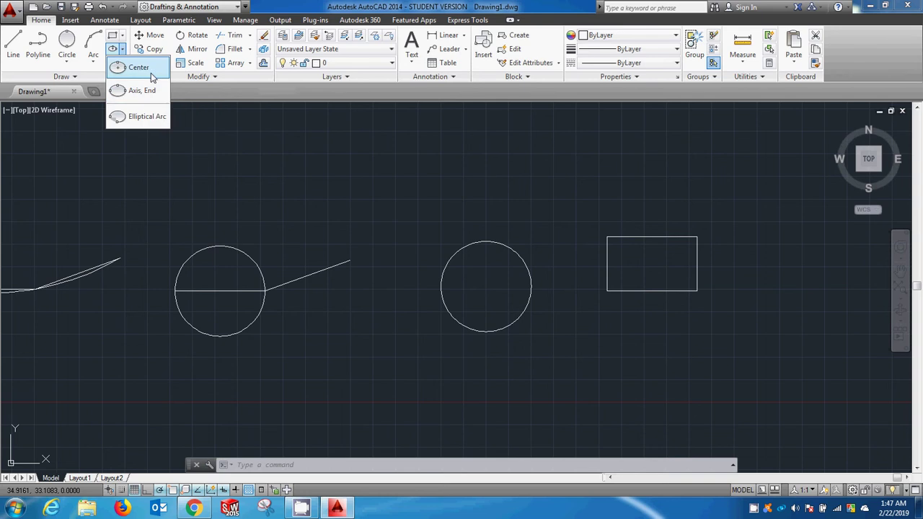
Draw a center ellipse right of the rectangle with a horizontal first axis and other axis distance 5.
click(134, 68)
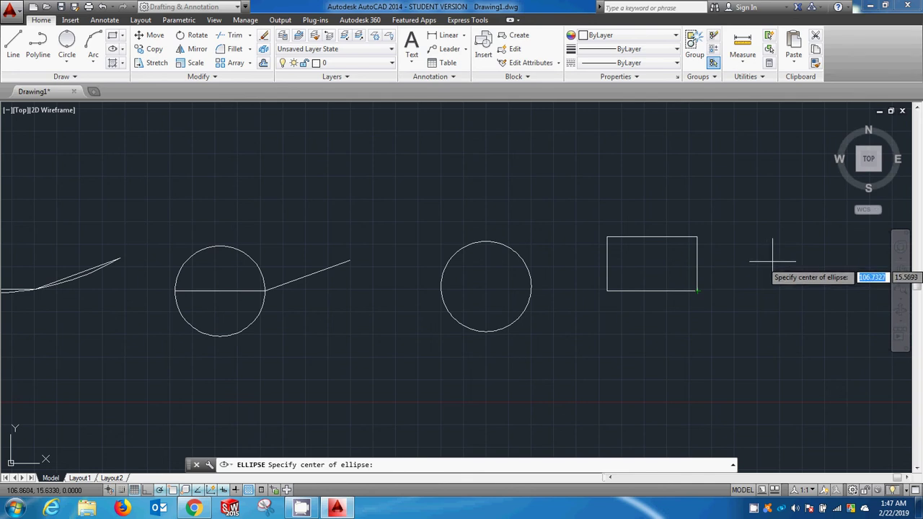
click(787, 251)
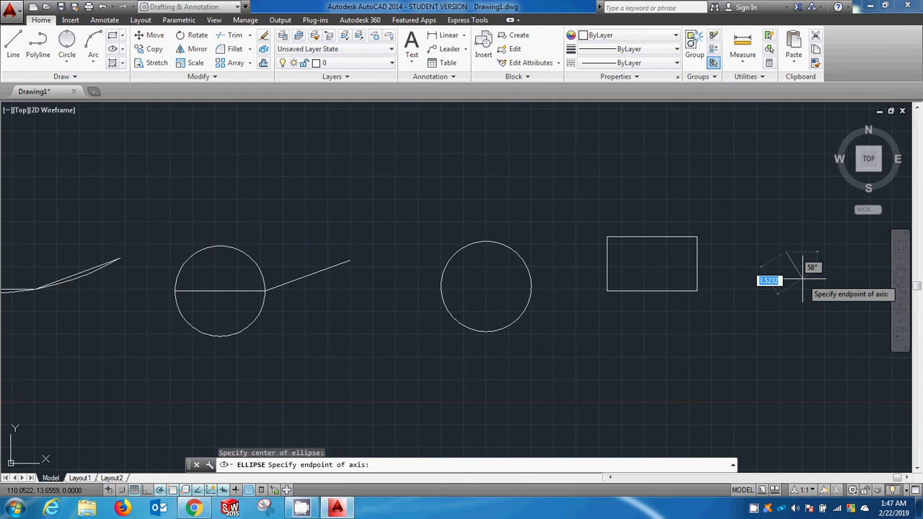
click(844, 252)
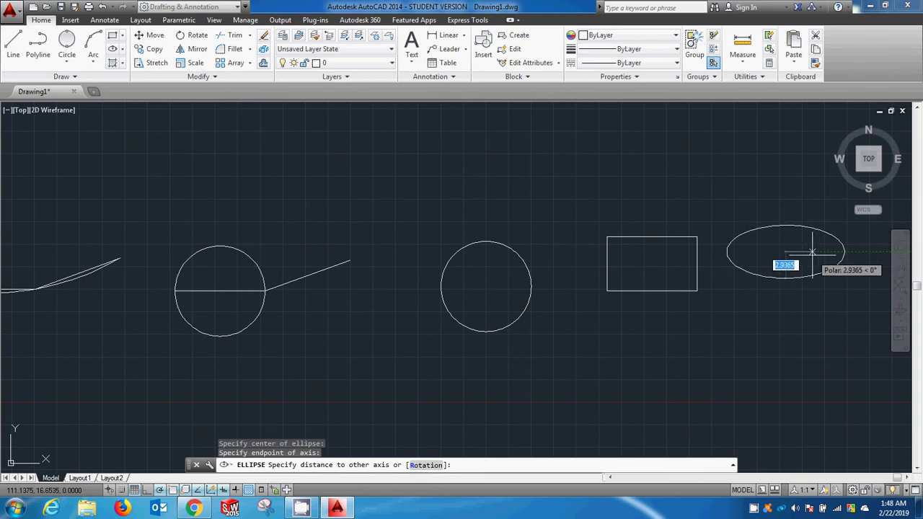
text(5)
key(Return)
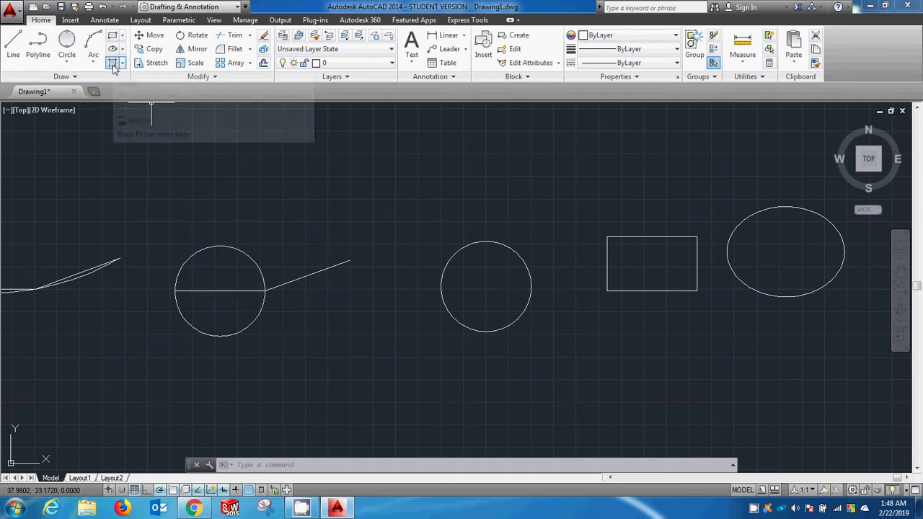
Fill the left circle's upper half with the ANSI31 diagonal hatch pattern.
click(113, 64)
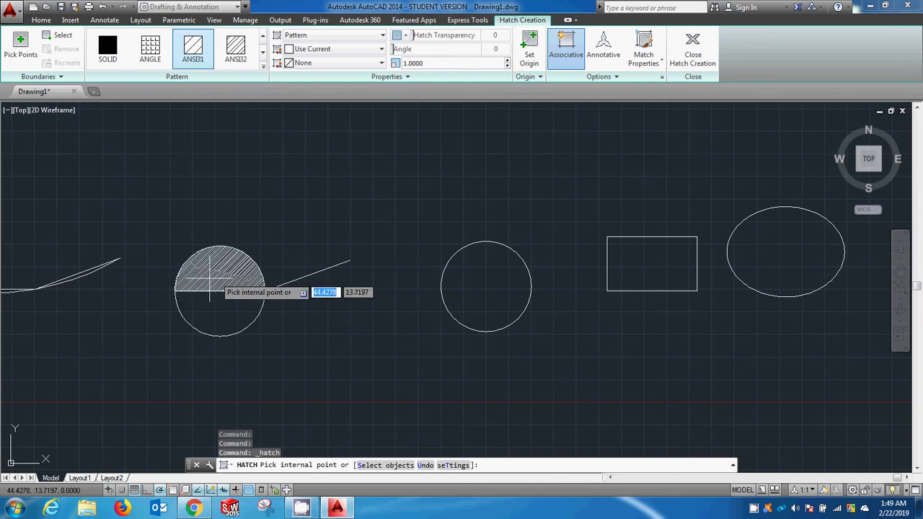
scroll(76, 275, up, 5)
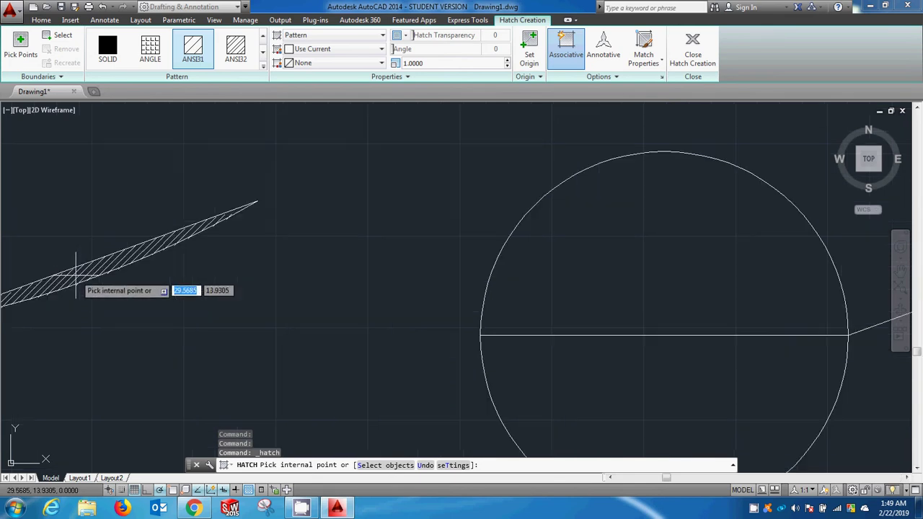
scroll(120, 274, down, 2)
scroll(169, 253, down, 2)
scroll(120, 277, down, 2)
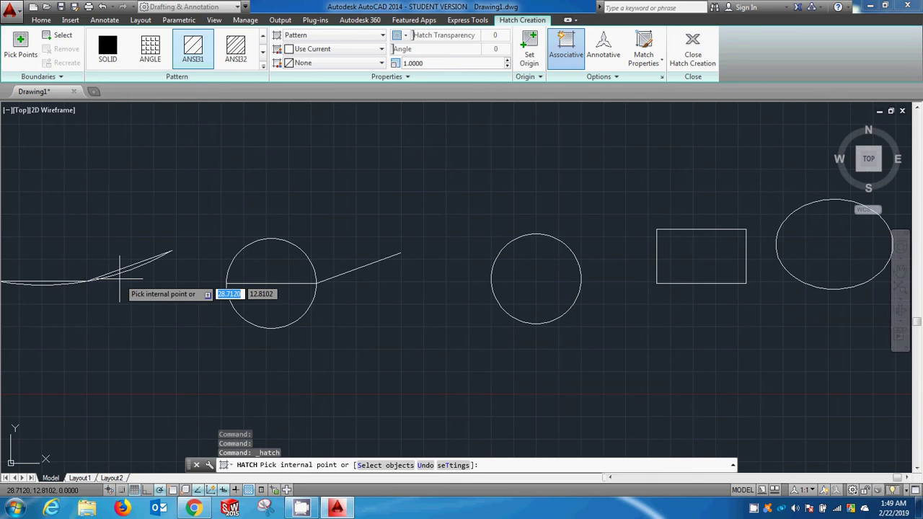
click(281, 262)
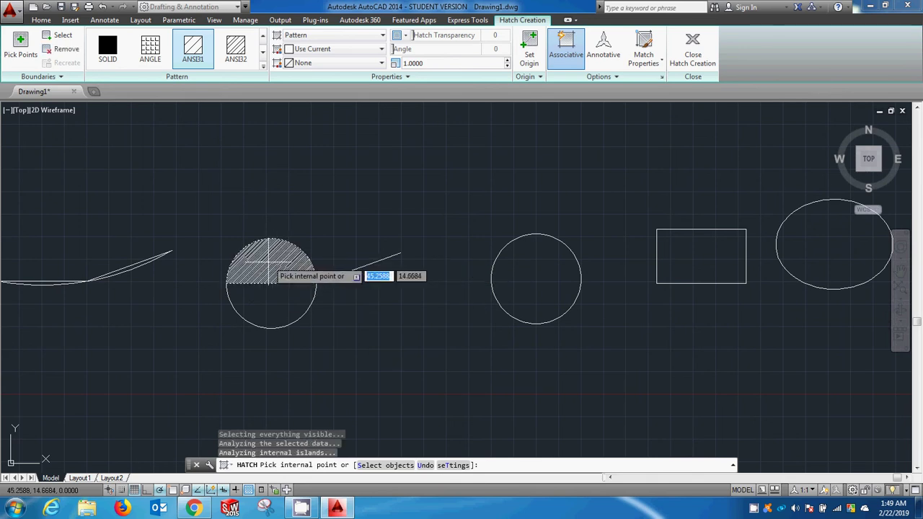
right_click(275, 270)
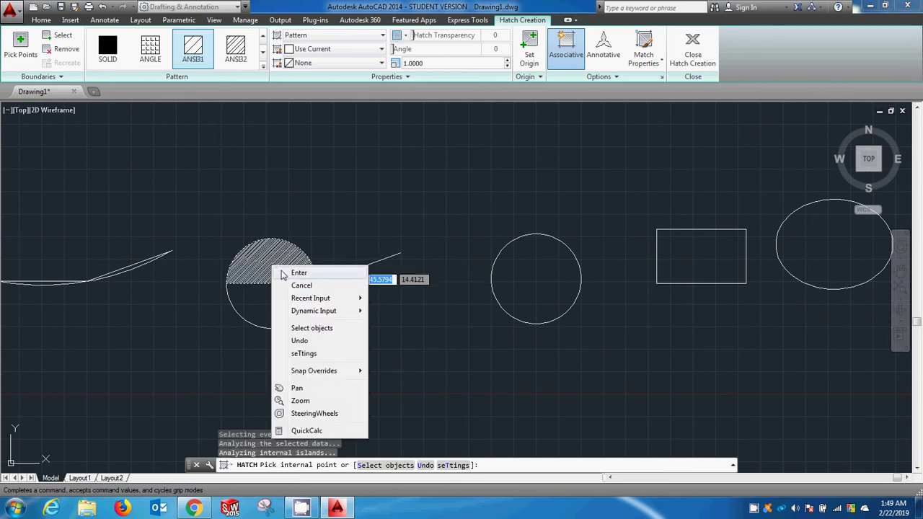
click(299, 272)
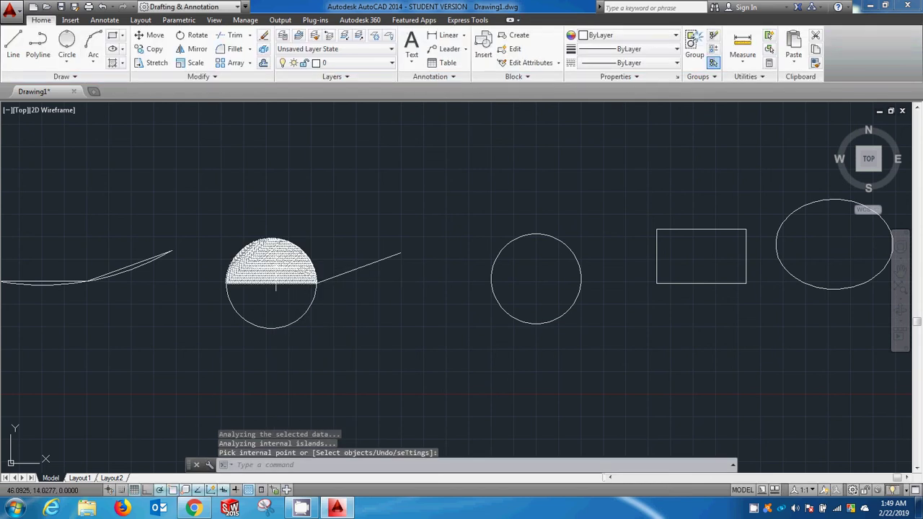
scroll(262, 285, up, 3)
scroll(262, 264, down, 1)
Select the half-circle hatch and preview the solid, ANSI31, ANGLE, ANSI32 and AR-B816 patterns.
click(319, 264)
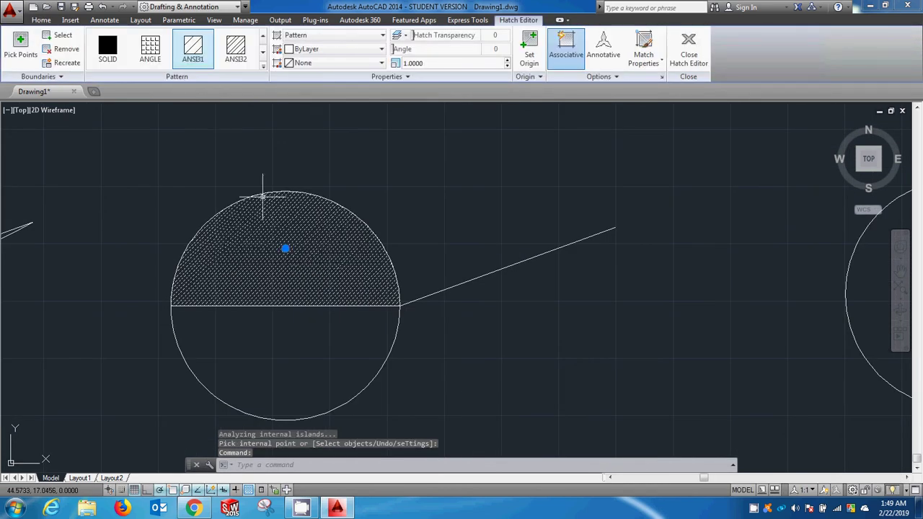
click(108, 54)
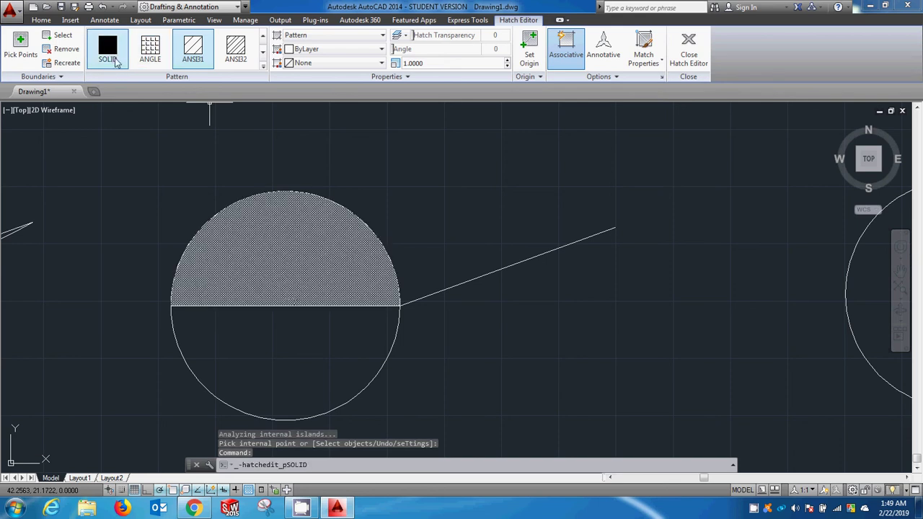
click(192, 52)
click(108, 56)
click(150, 50)
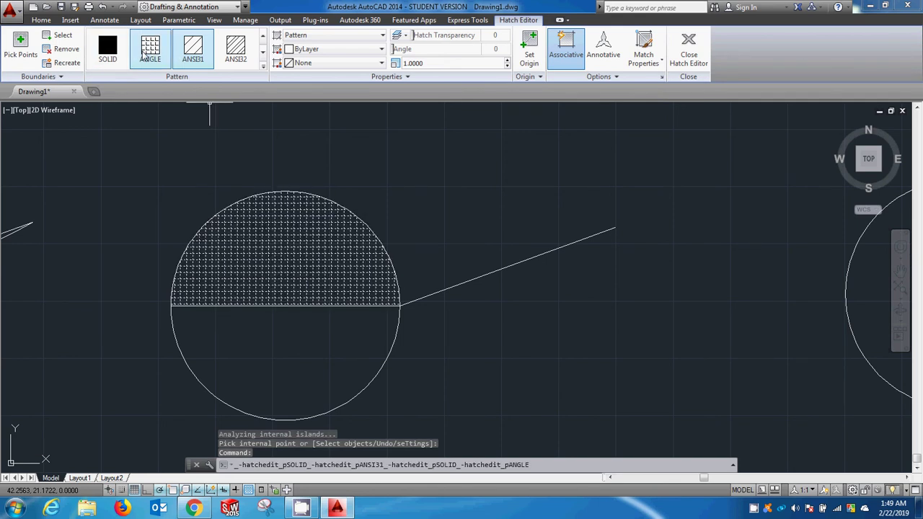
click(238, 56)
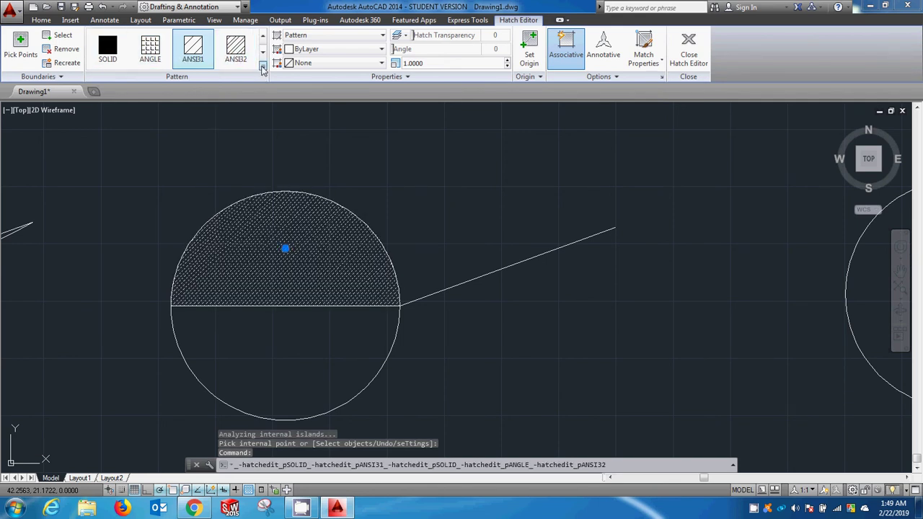
click(262, 67)
click(193, 133)
Apply the DOTS pattern to the hatch and close the Hatch Editor.
scroll(193, 137, down, 2)
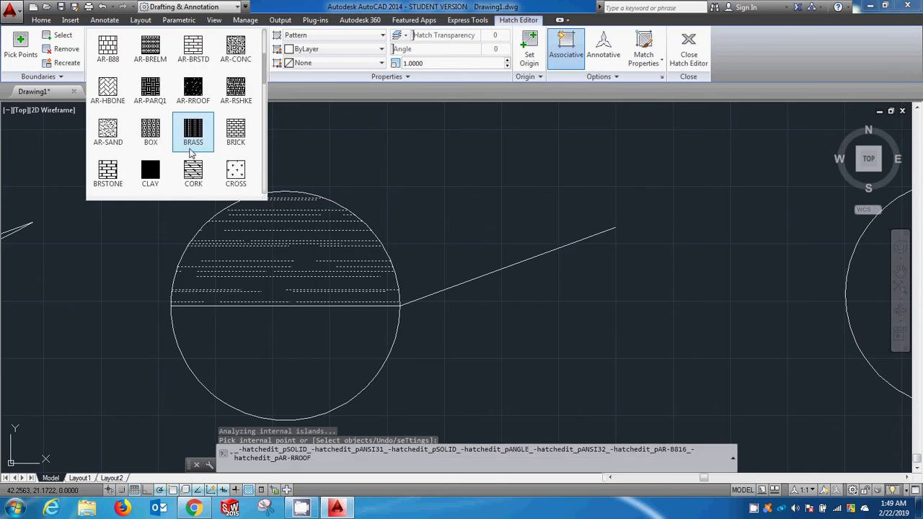
scroll(192, 138, down, 1)
scroll(189, 141, down, 2)
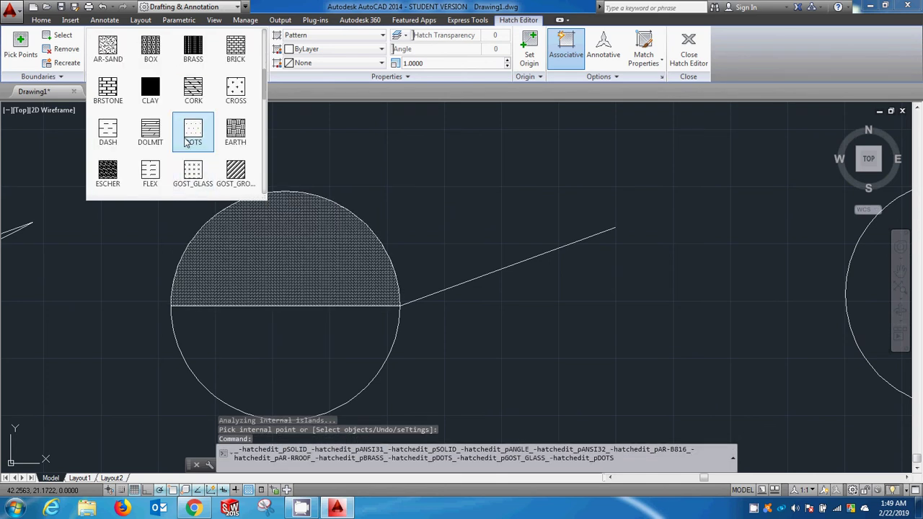
click(187, 141)
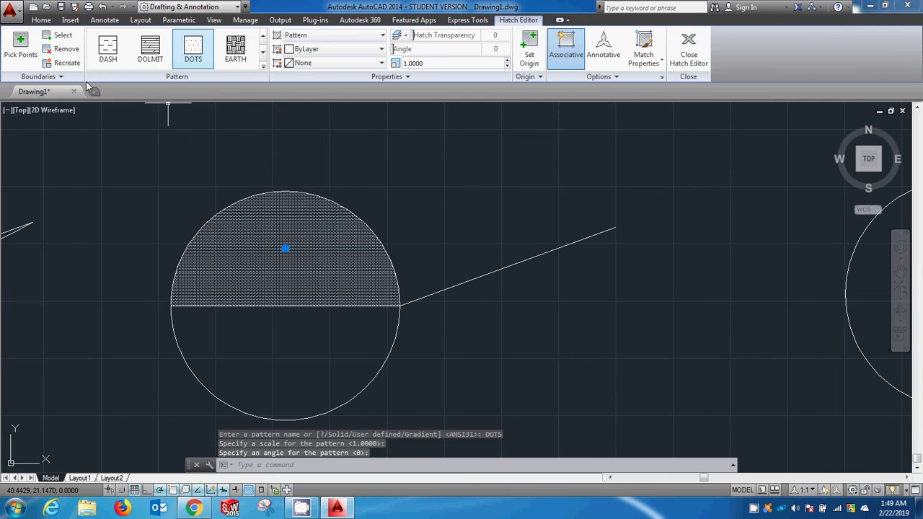
click(689, 49)
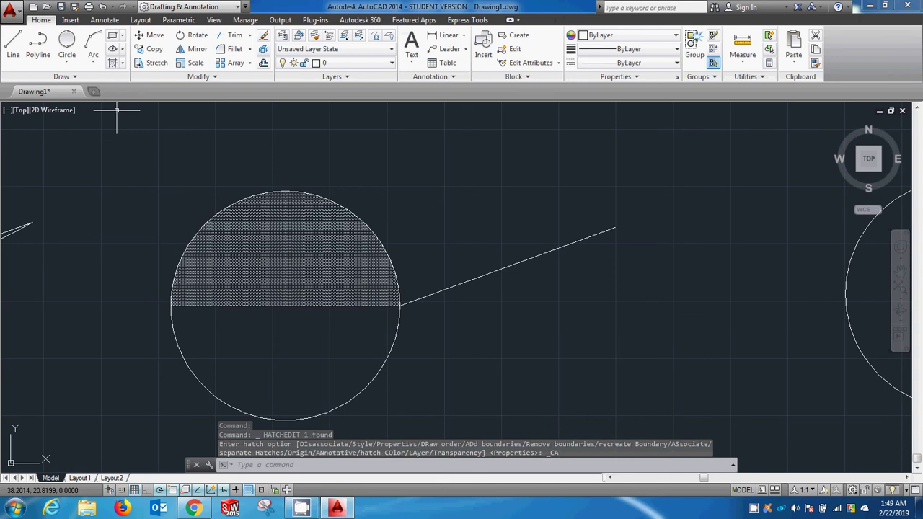
Draw one horizontal and one vertical construction line through the origin, below the shapes.
click(75, 77)
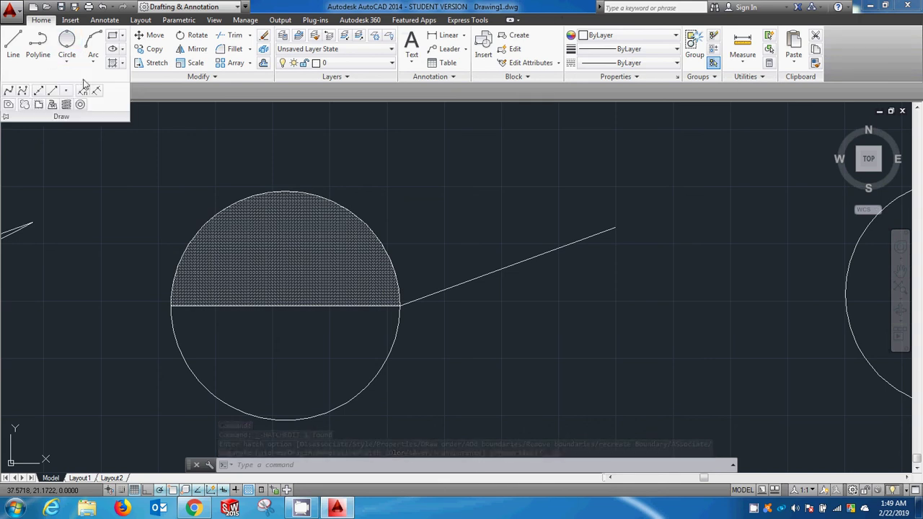
click(38, 91)
scroll(185, 196, down, 4)
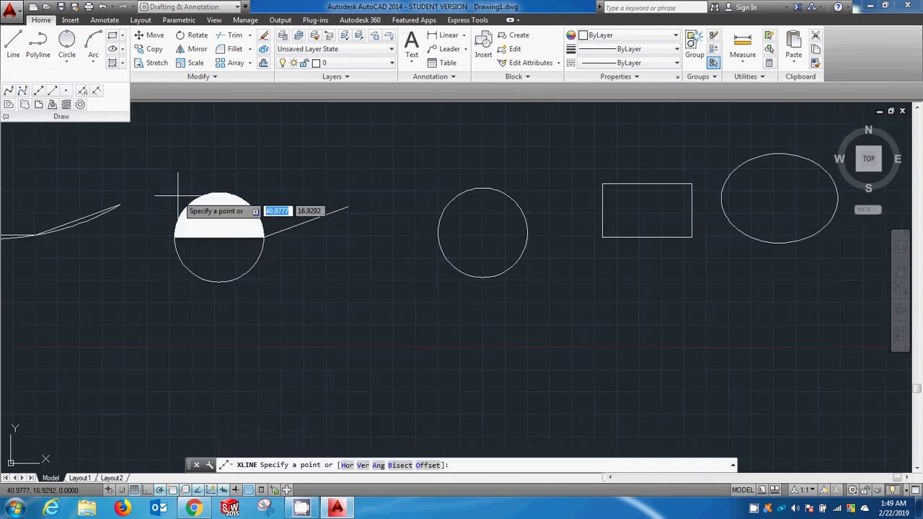
scroll(253, 207, down, 4)
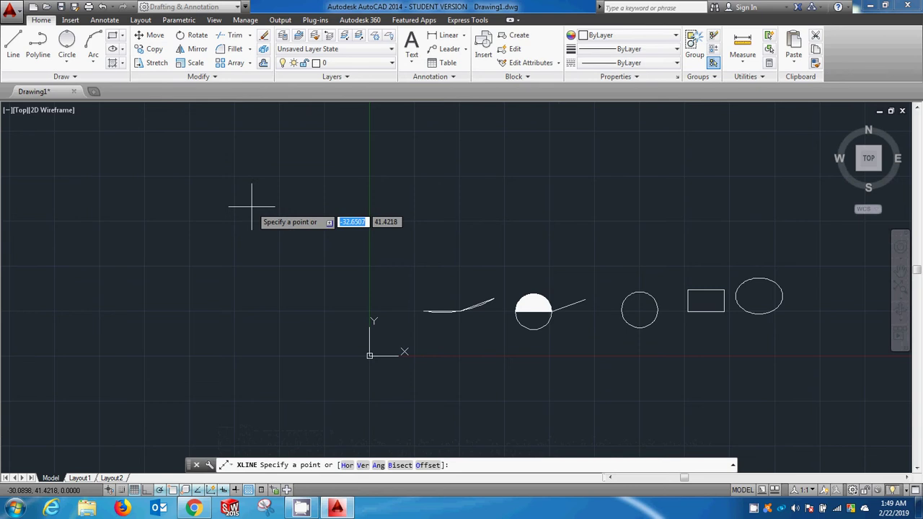
click(369, 355)
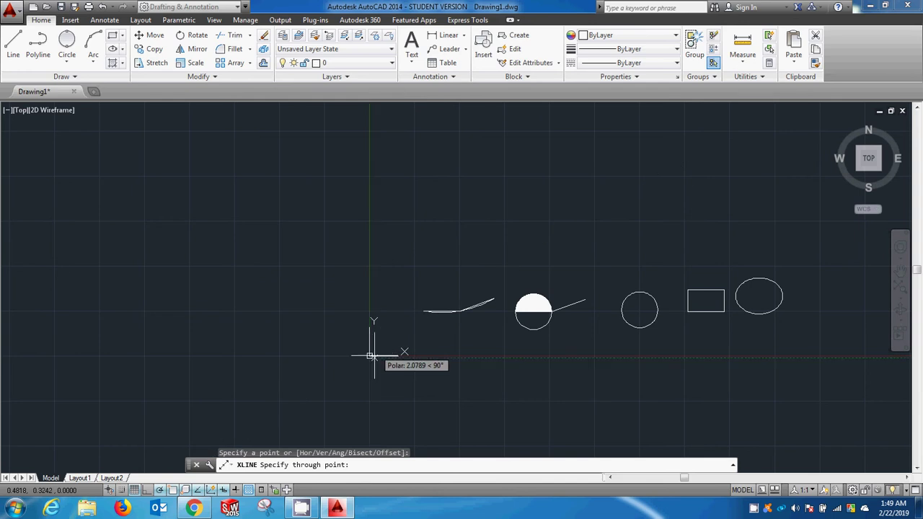
click(393, 357)
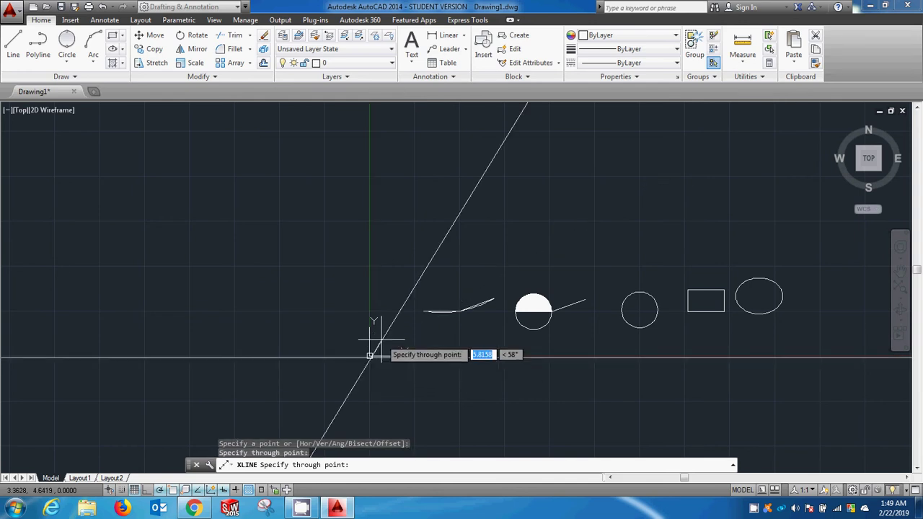
click(371, 303)
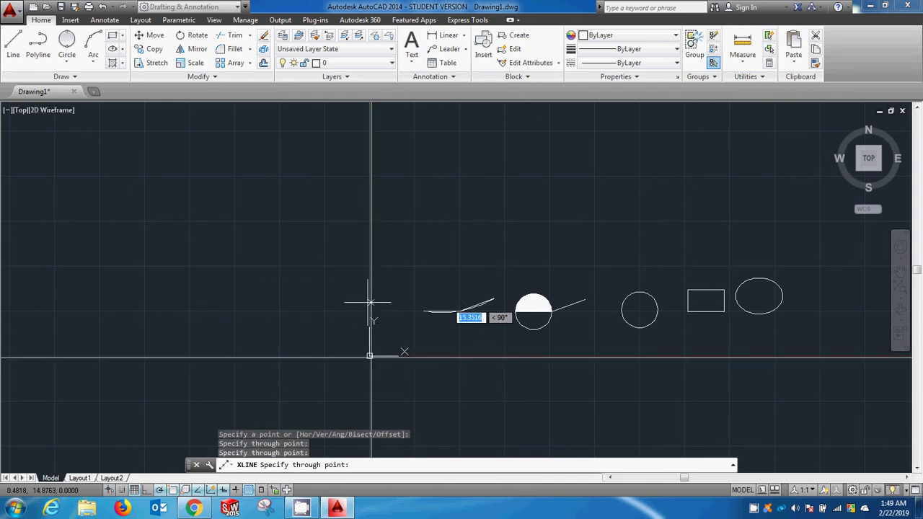
key(Return)
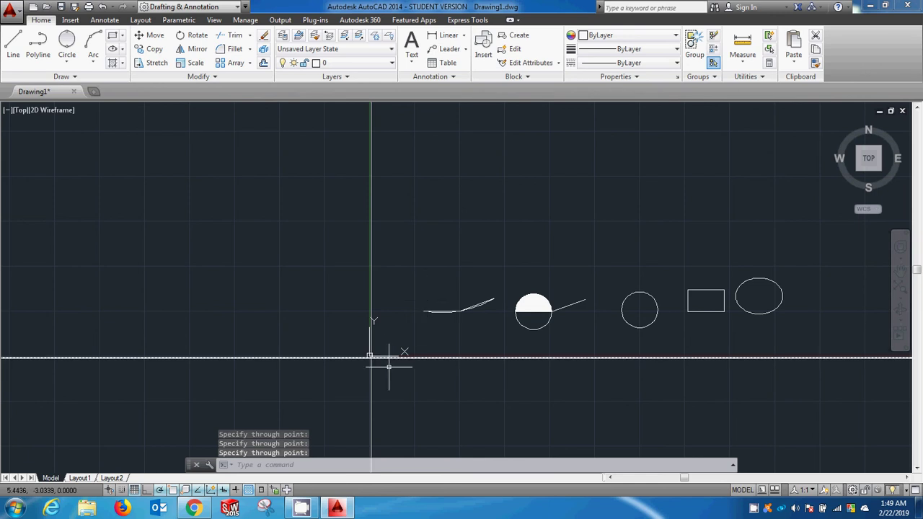
scroll(386, 366, up, 7)
scroll(205, 266, down, 3)
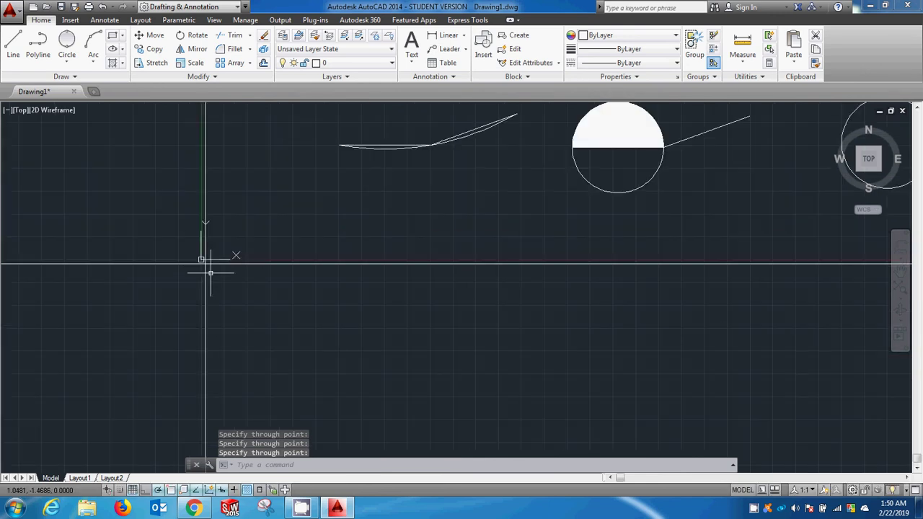
scroll(223, 267, down, 3)
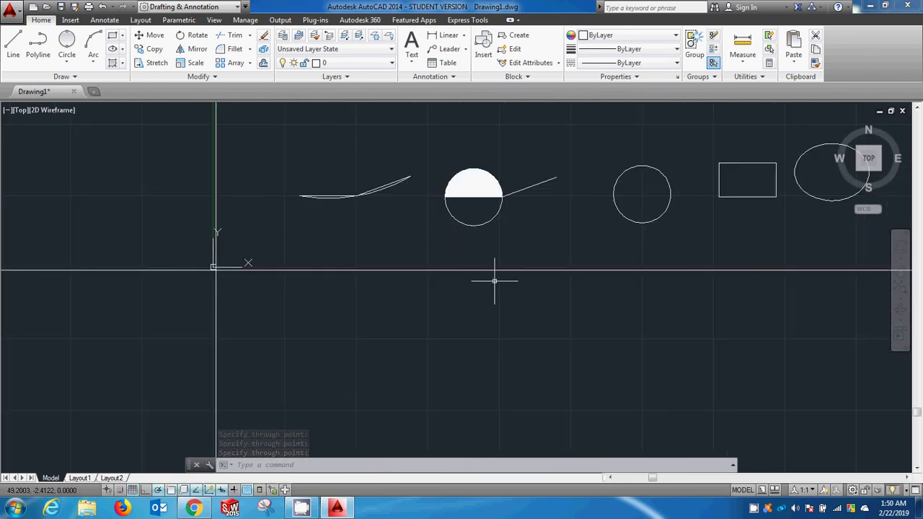
middle_drag(495, 279, 431, 383)
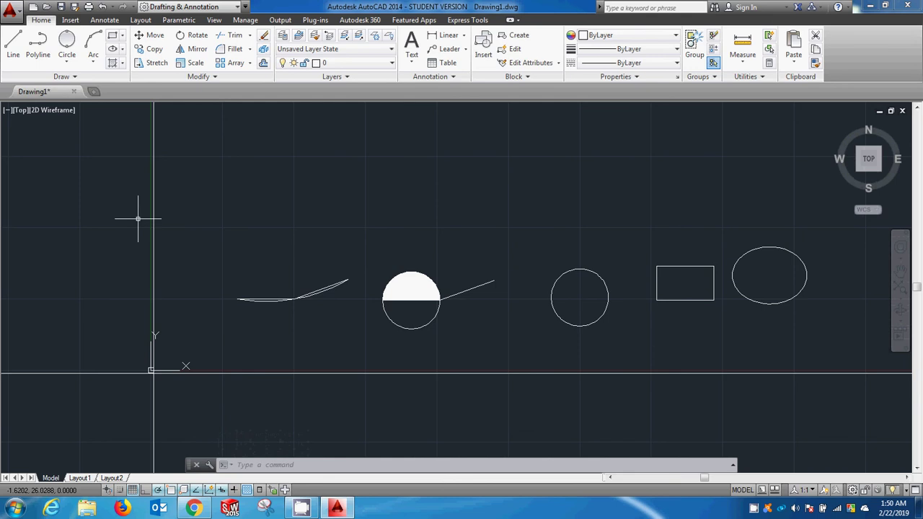
Start a spline above the shapes and place its first two fit points.
click(73, 77)
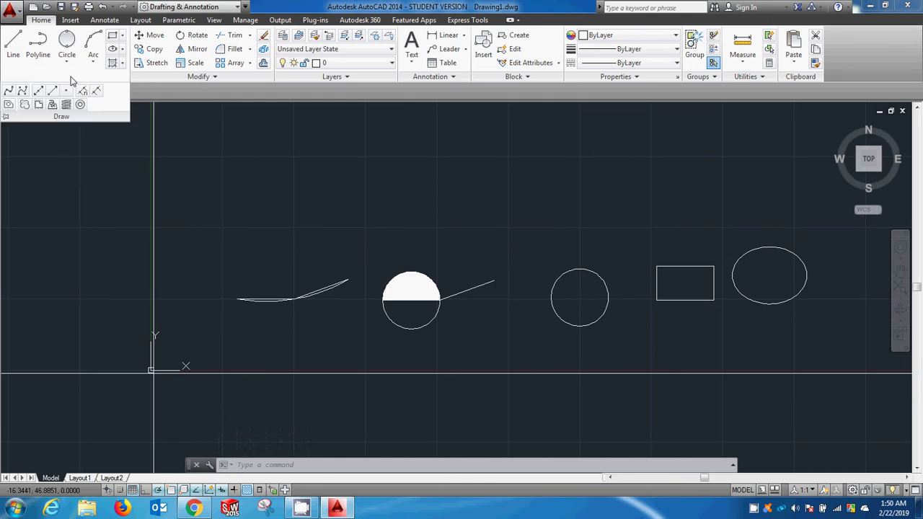
click(7, 94)
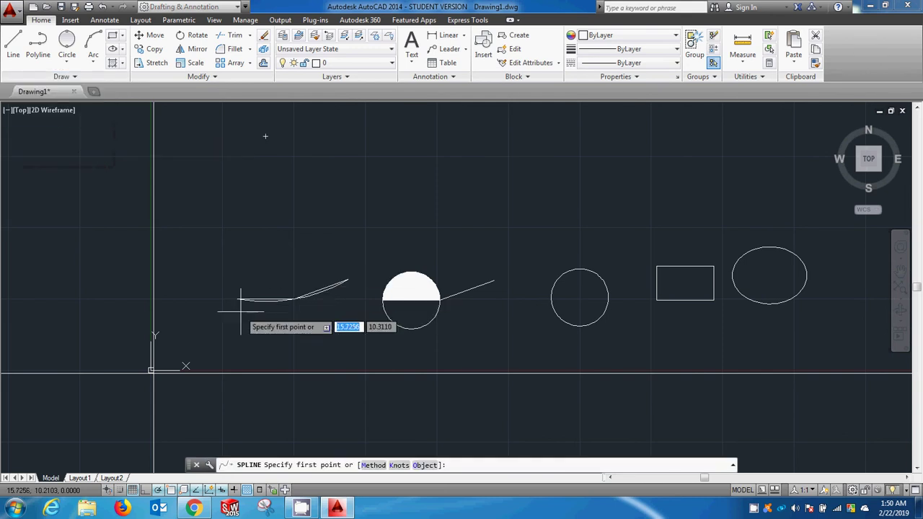
scroll(241, 307, up, 5)
scroll(242, 307, down, 3)
scroll(231, 296, down, 2)
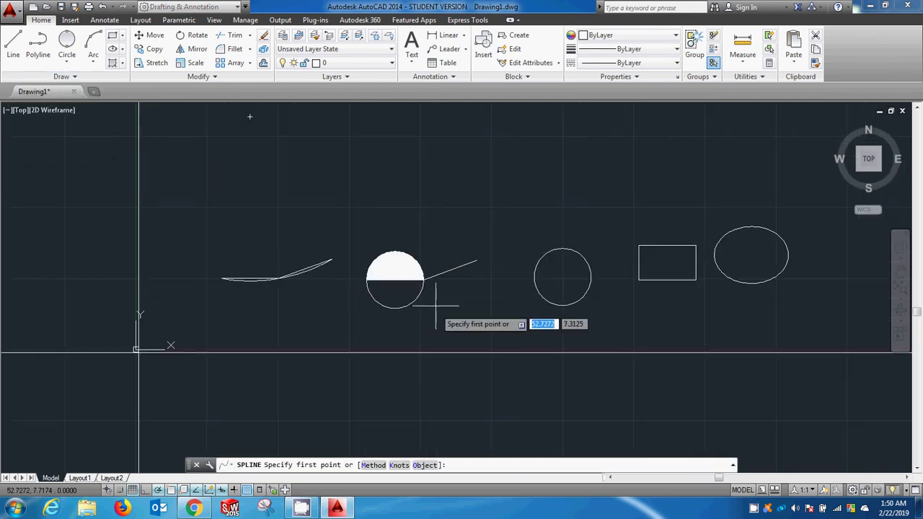
click(317, 215)
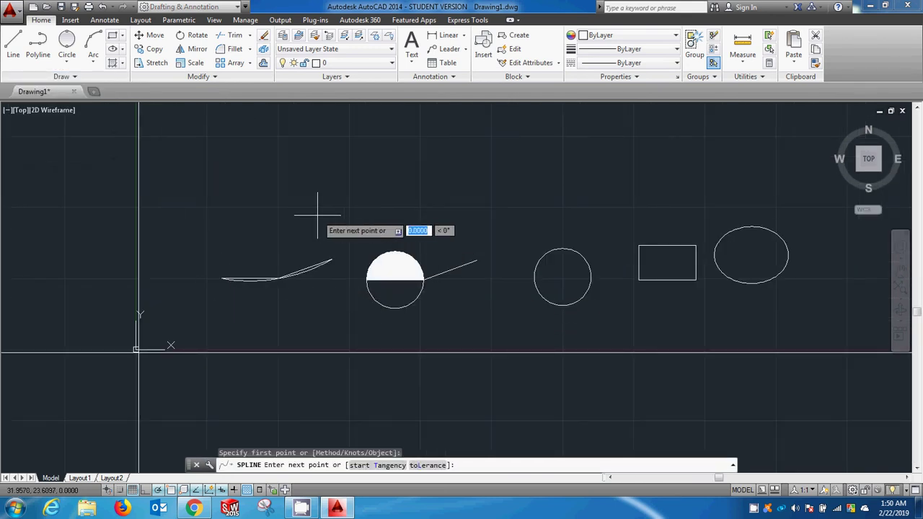
click(367, 186)
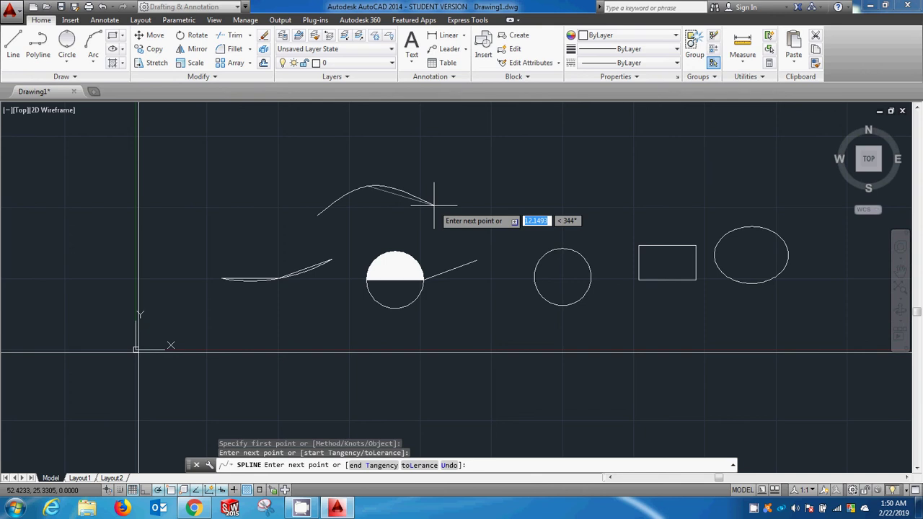
Add a fit point 12 units away, place the last point, and finish the spline.
text(12)
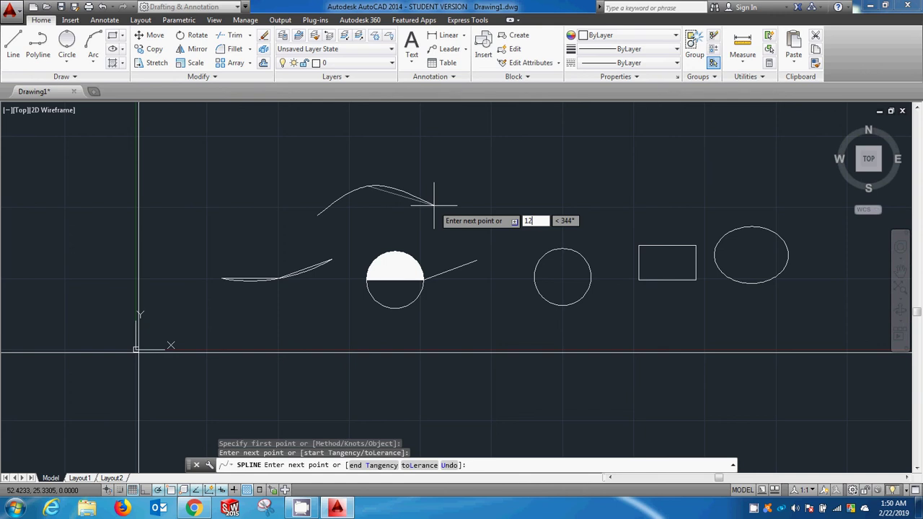
key(Tab)
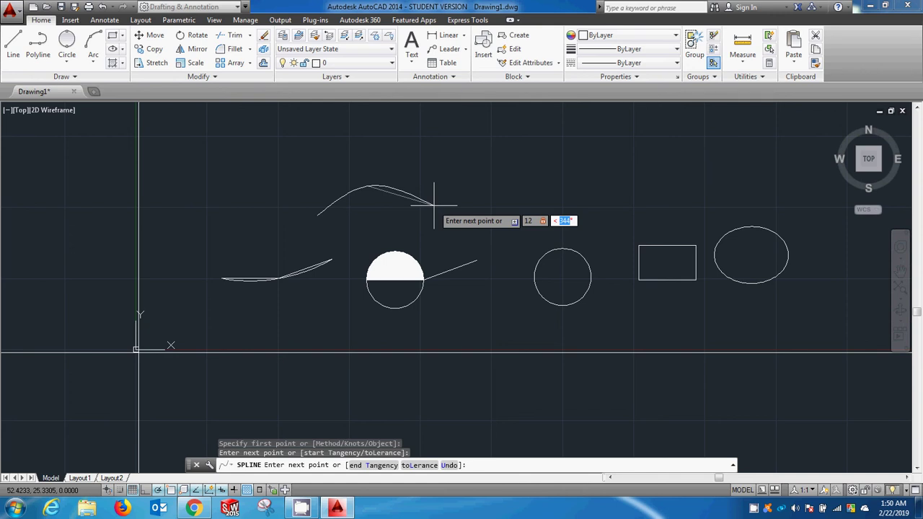
text(1)
key(Return)
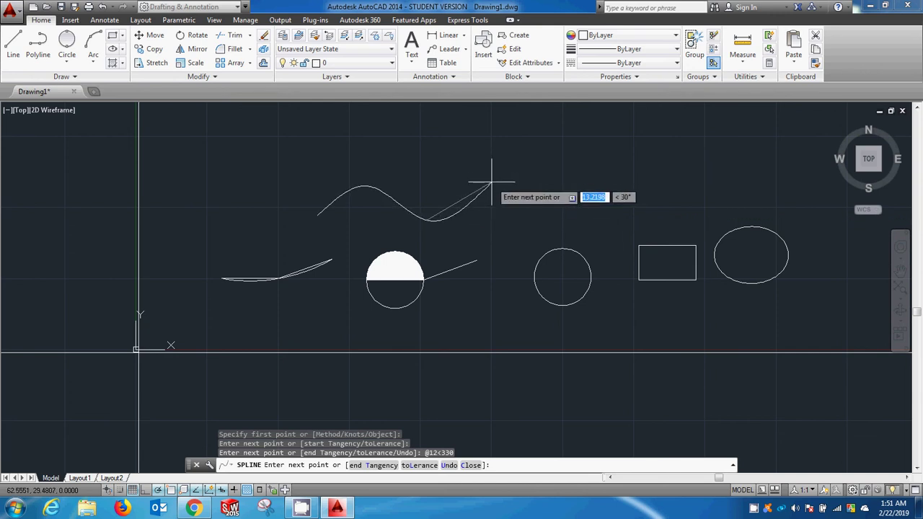
click(492, 183)
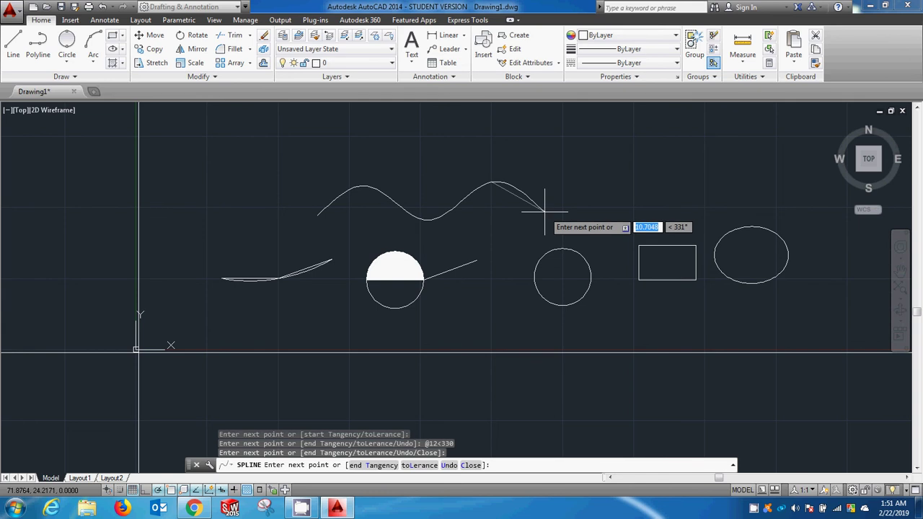
right_click(502, 183)
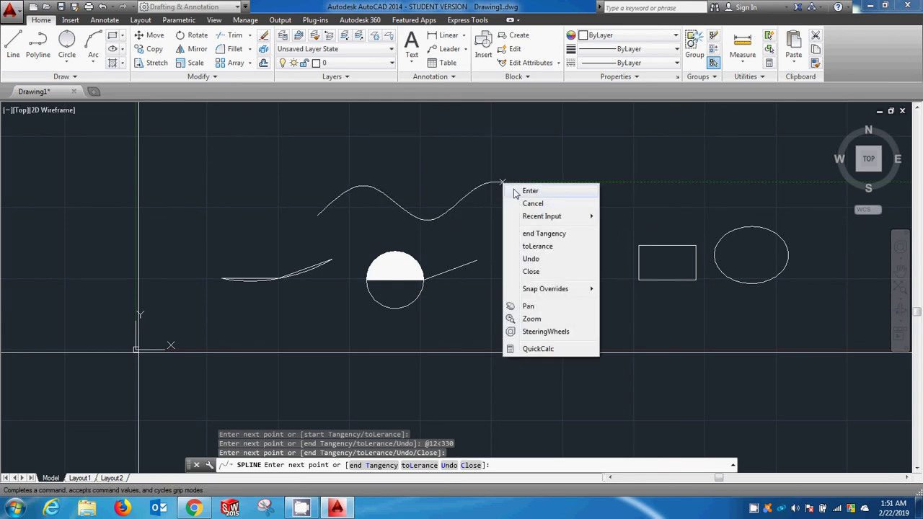
click(515, 192)
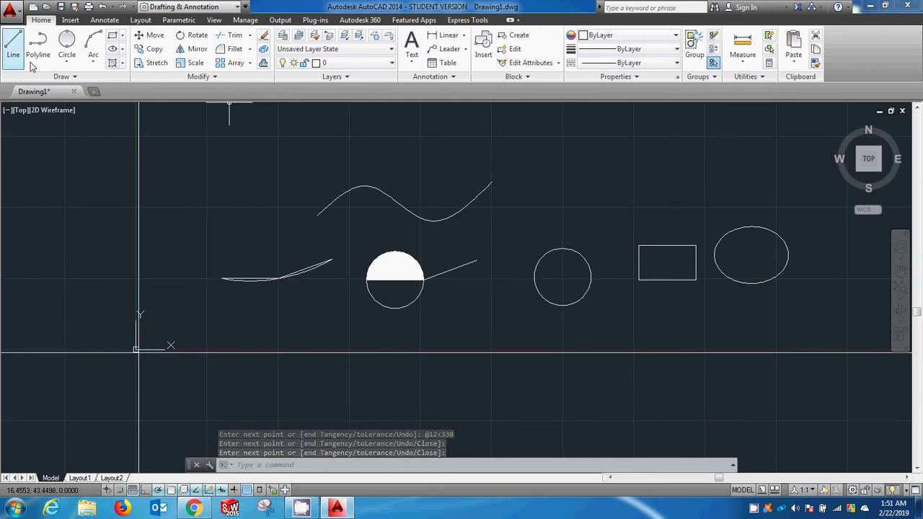
Divide the slanted line from the half-hatched circle into 3 equal segments.
click(73, 78)
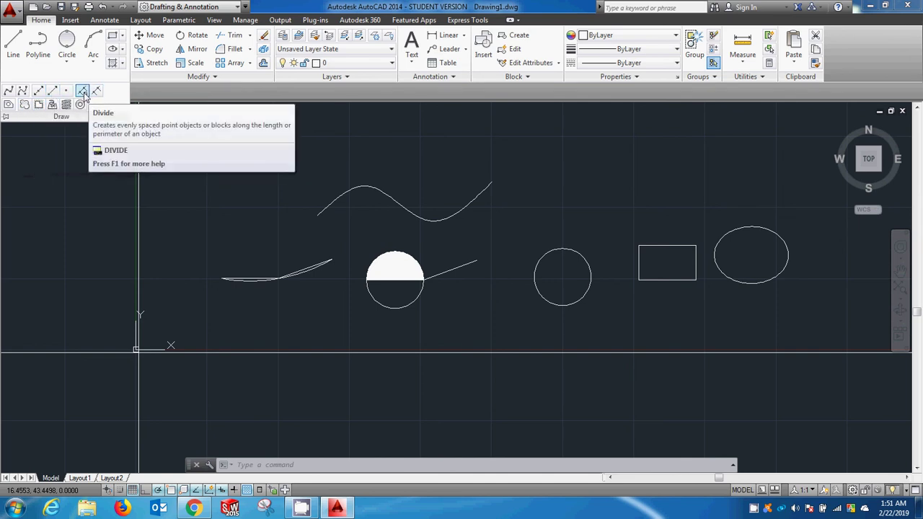
click(82, 92)
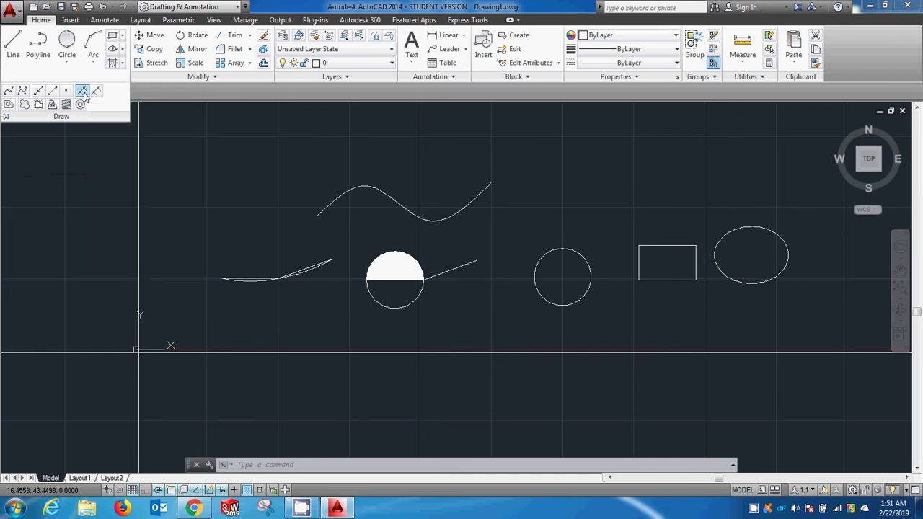
scroll(455, 277, up, 5)
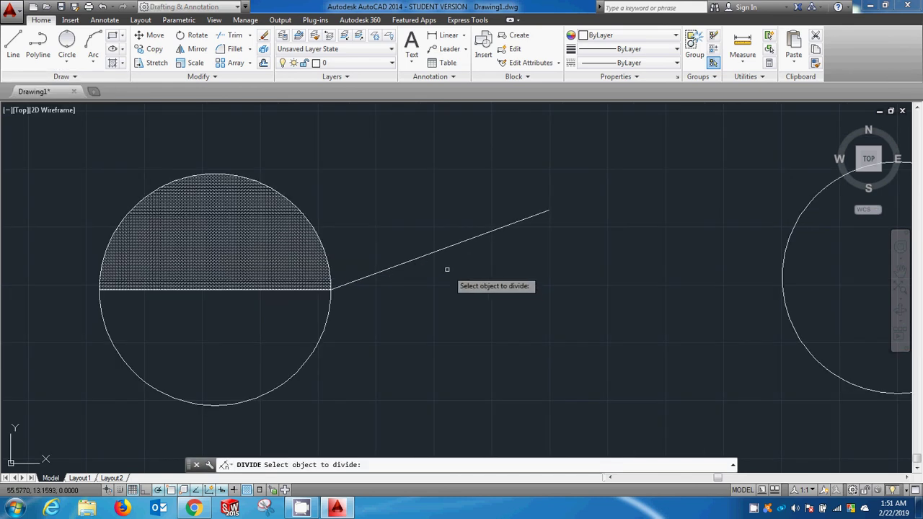
click(436, 250)
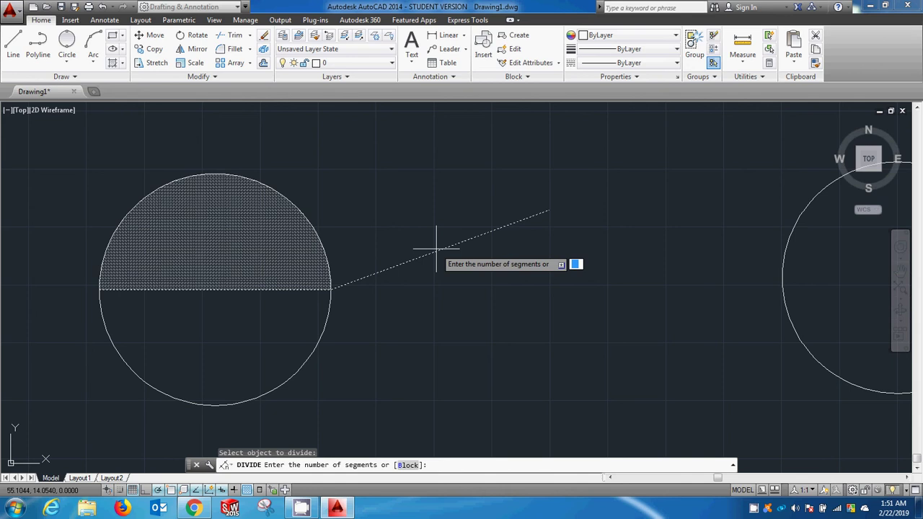
text(3)
key(Return)
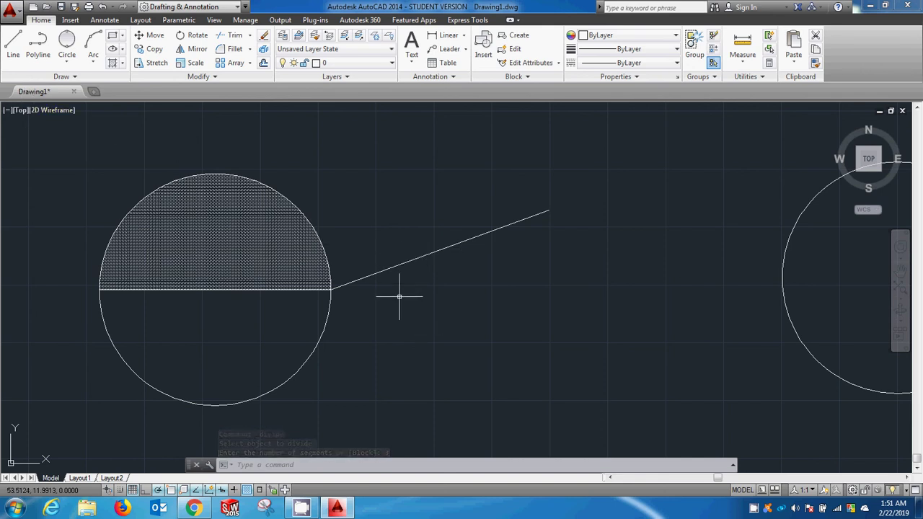
click(13, 45)
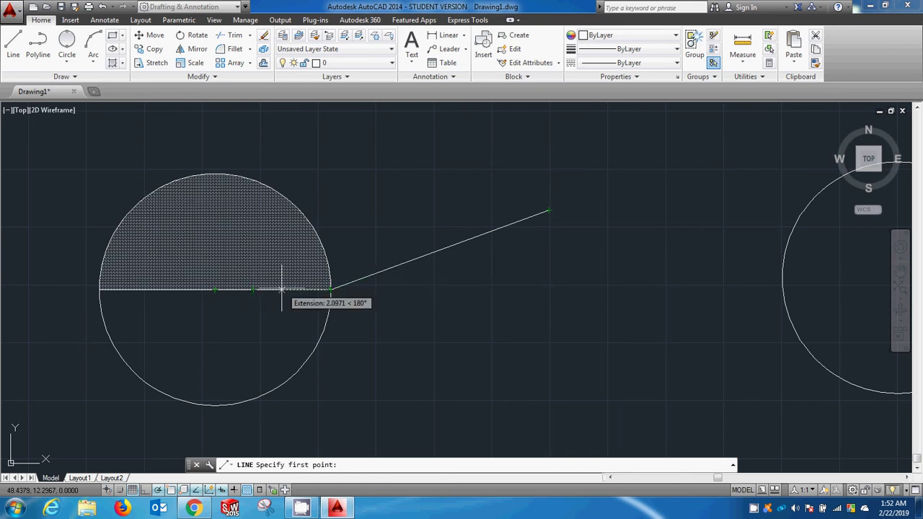
scroll(437, 306, down, 3)
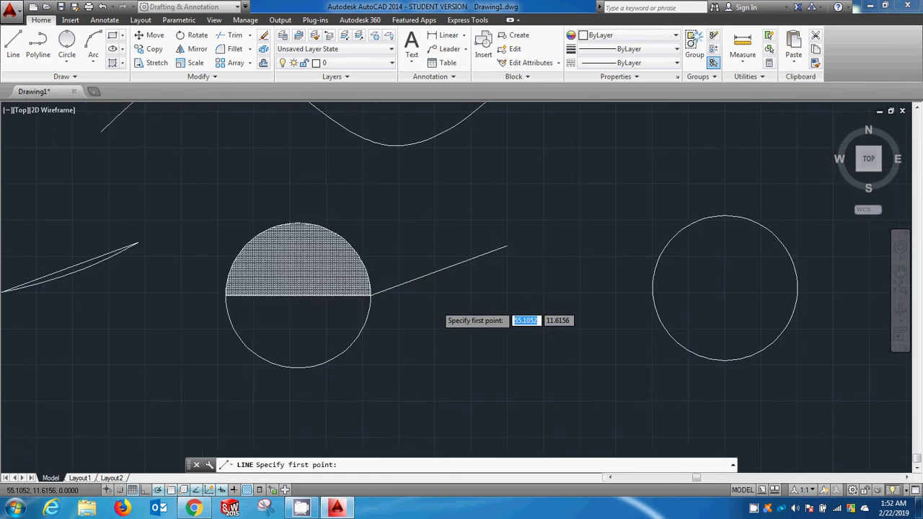
scroll(437, 305, down, 5)
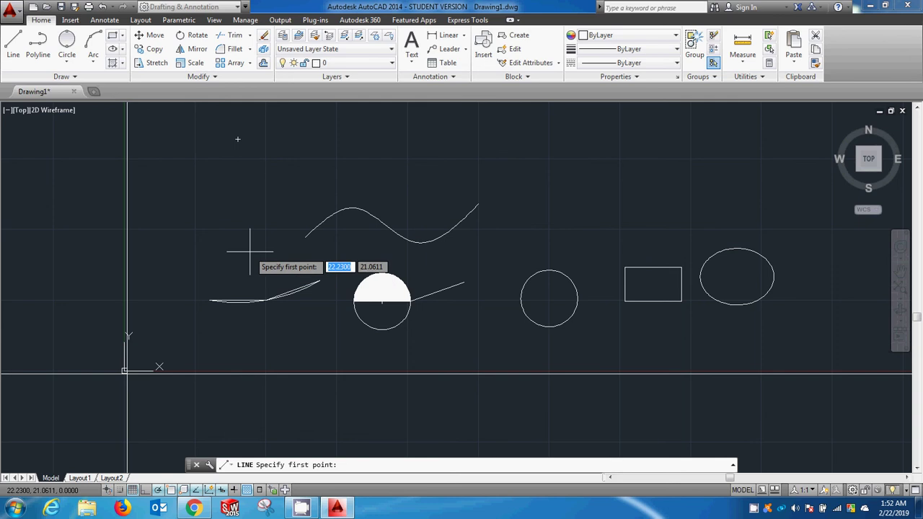
key(Return)
key(Return)
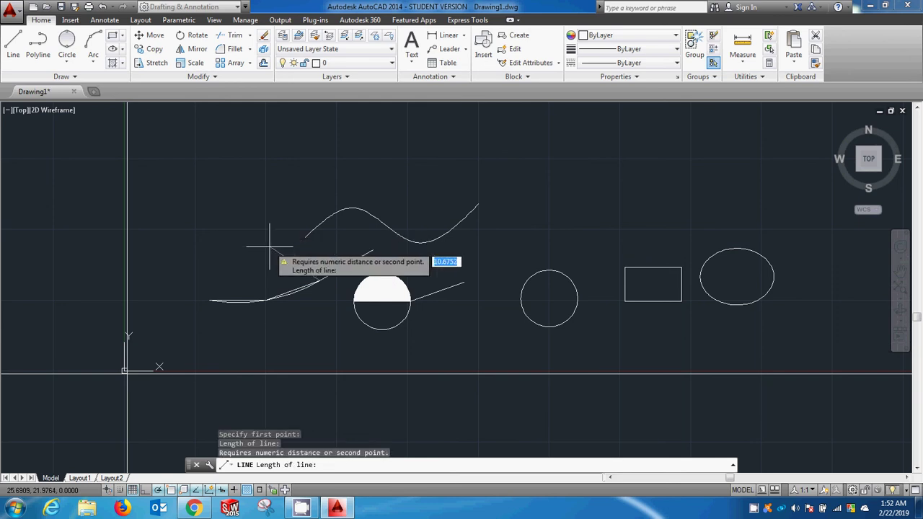
click(267, 251)
right_click(267, 249)
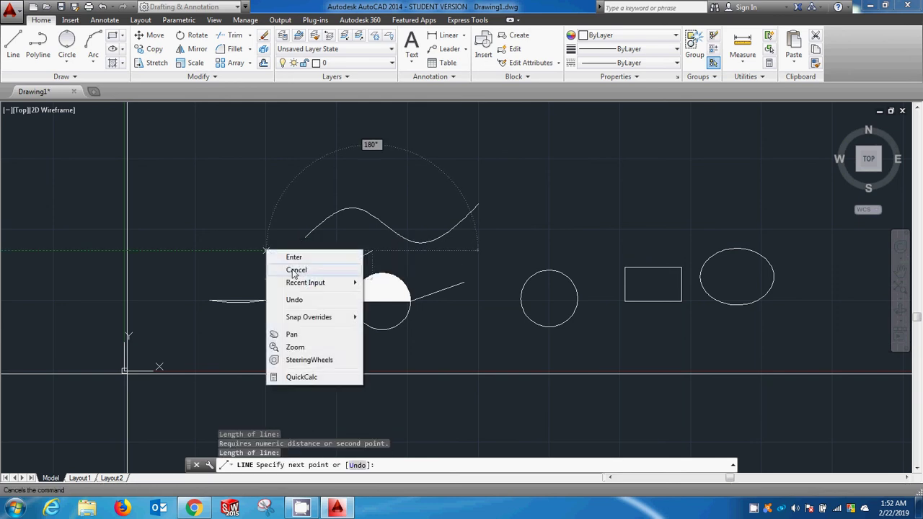
click(292, 268)
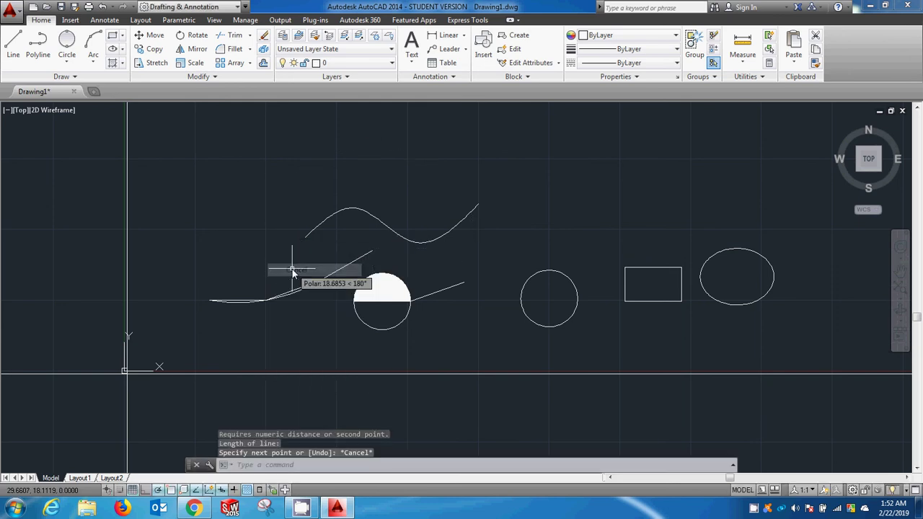
Divide the upper left curve beside the arc into 3 equal segments.
click(73, 78)
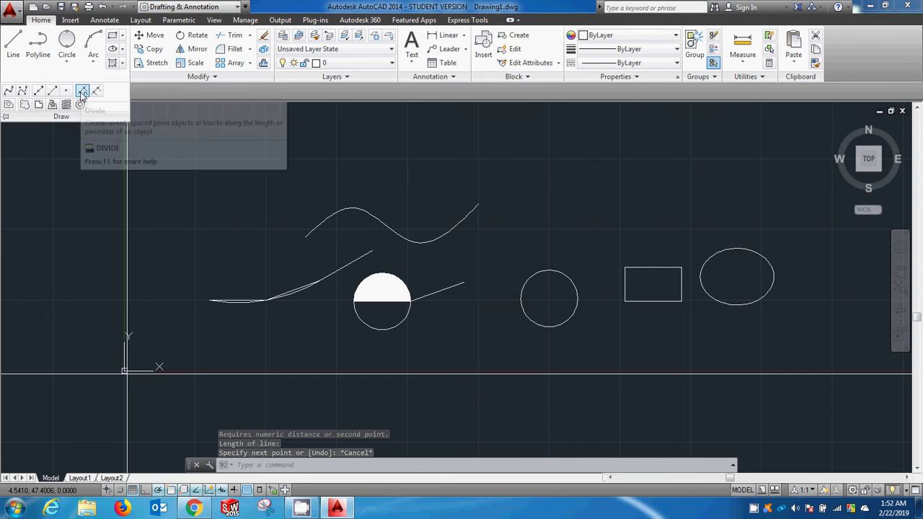
click(82, 92)
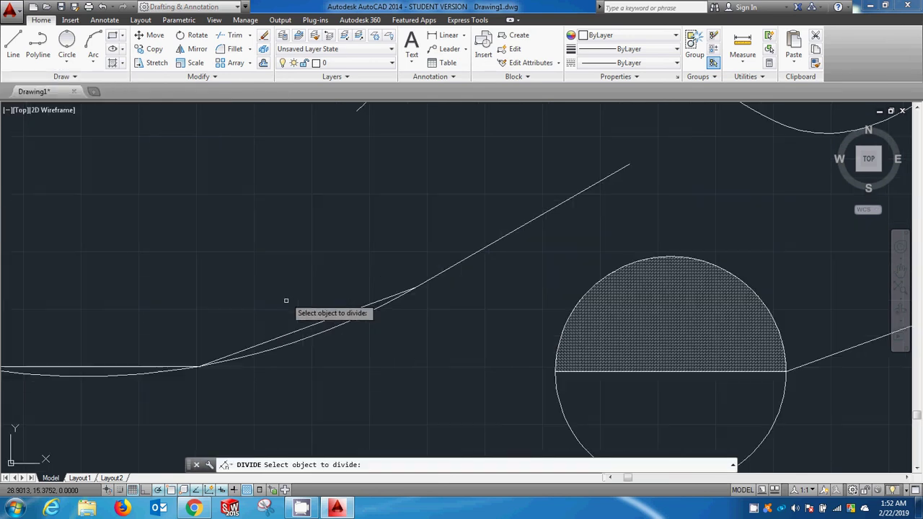
scroll(287, 277, up, 5)
scroll(344, 324, down, 4)
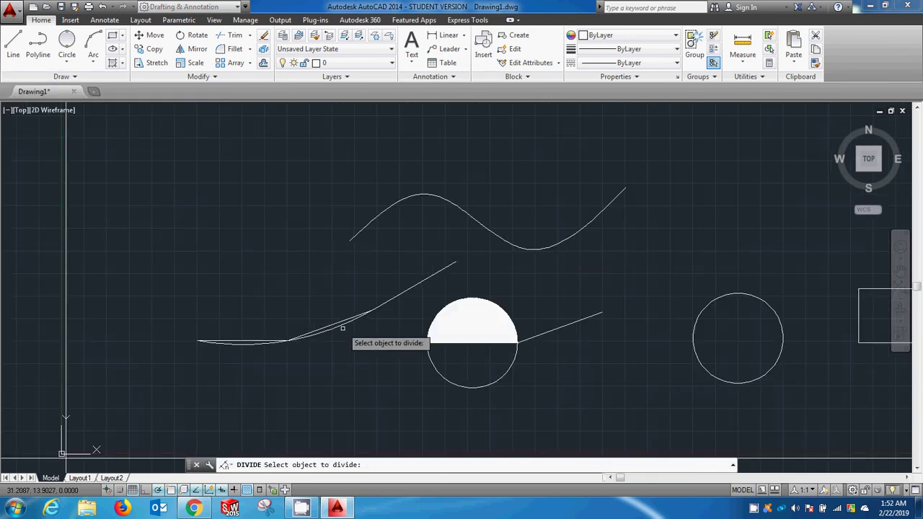
scroll(341, 330, up, 4)
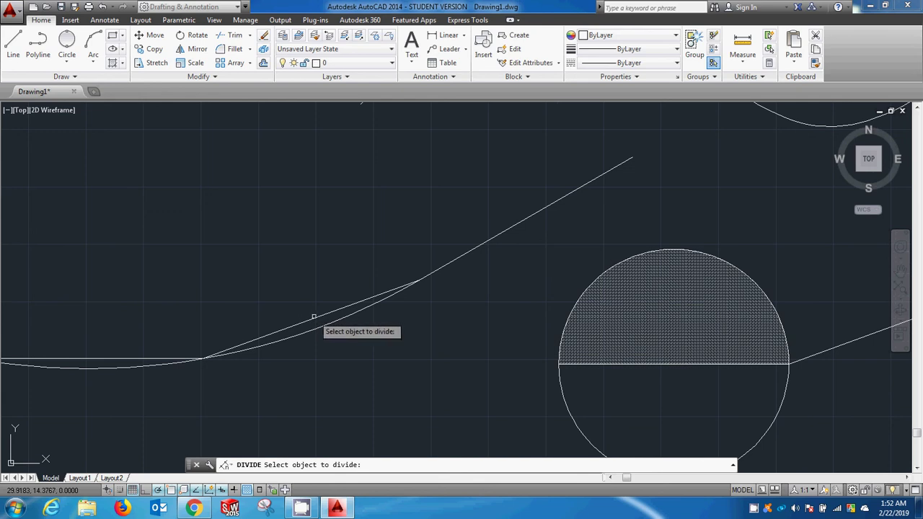
scroll(314, 319, up, 2)
scroll(314, 319, up, 1)
scroll(320, 321, down, 1)
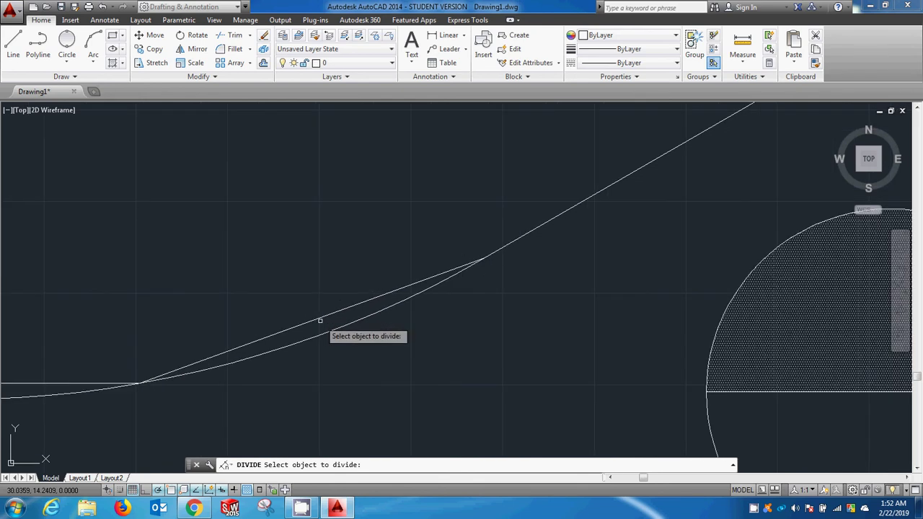
click(319, 319)
text(3)
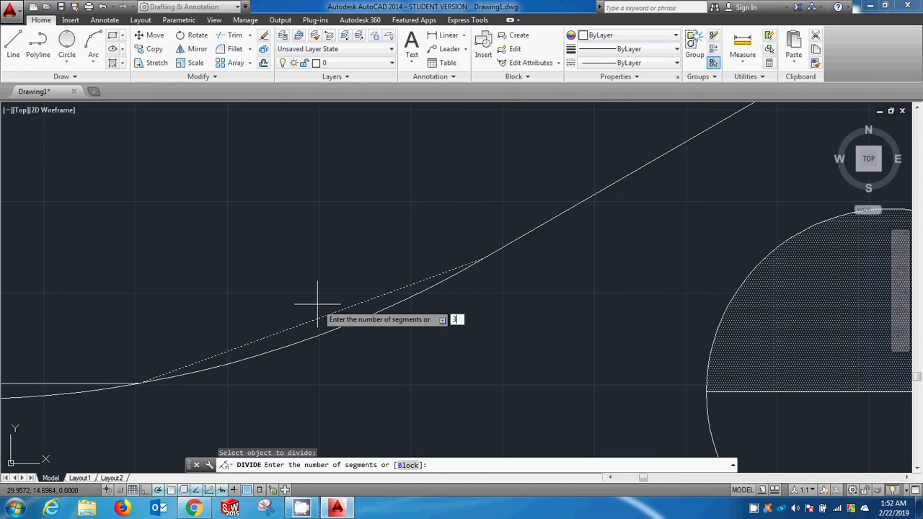
key(Return)
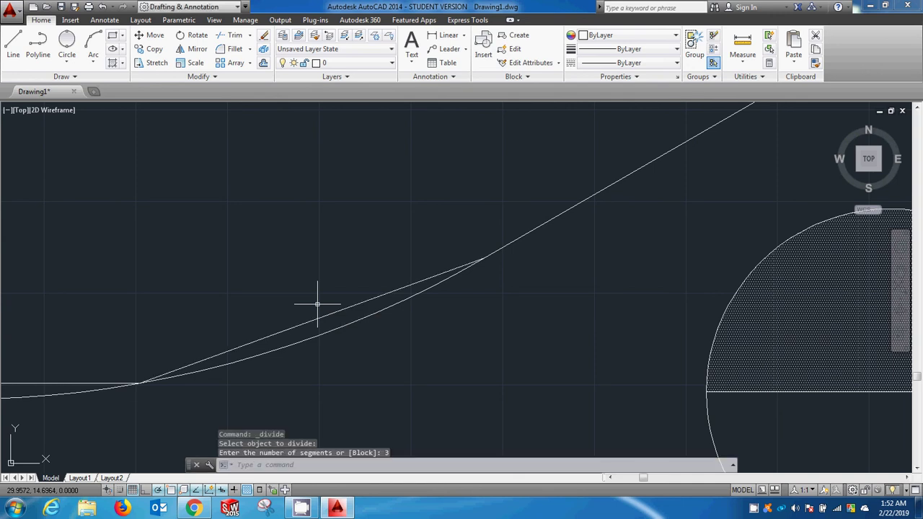
click(13, 43)
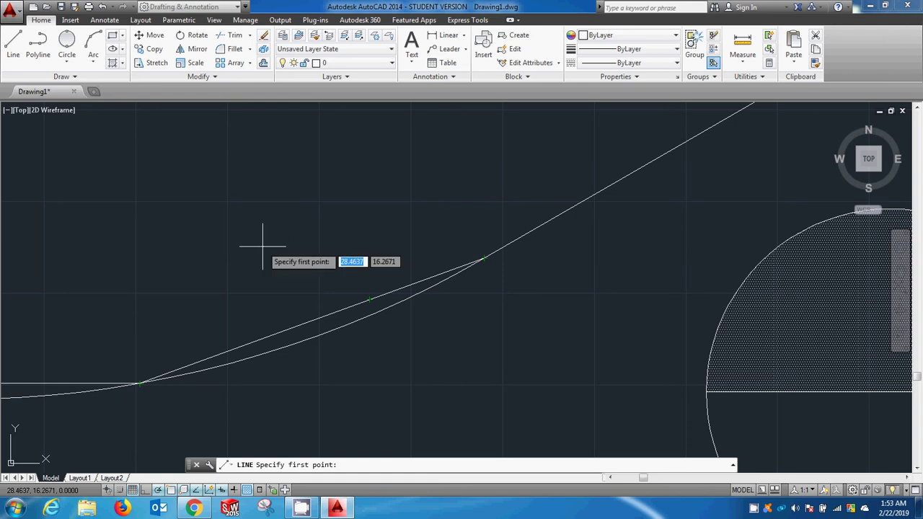
scroll(279, 291, down, 4)
scroll(347, 346, down, 4)
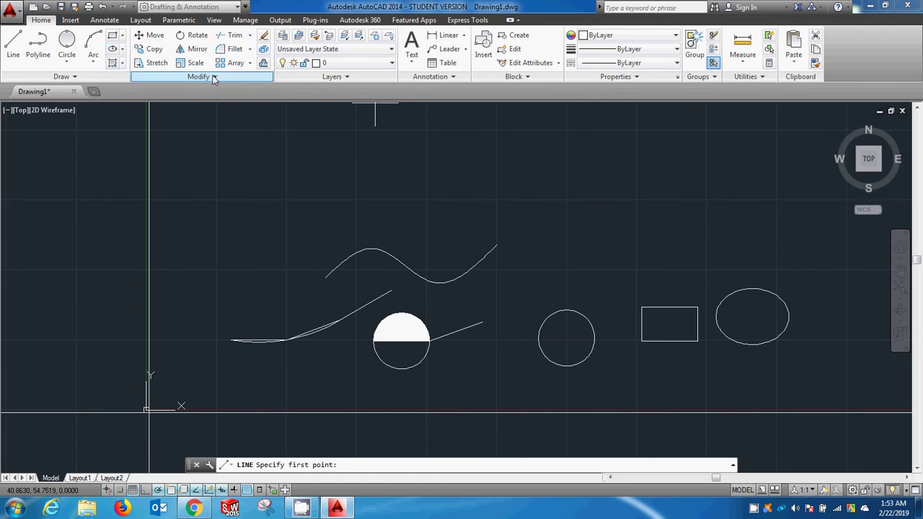
click(213, 77)
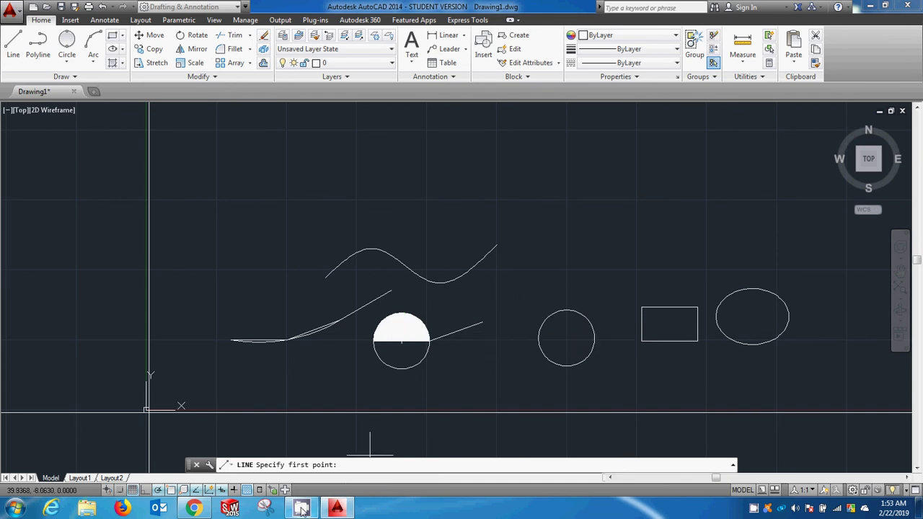
Minimize AutoCAD, stop the CamStudio recording from the tray, and restore its window.
click(871, 5)
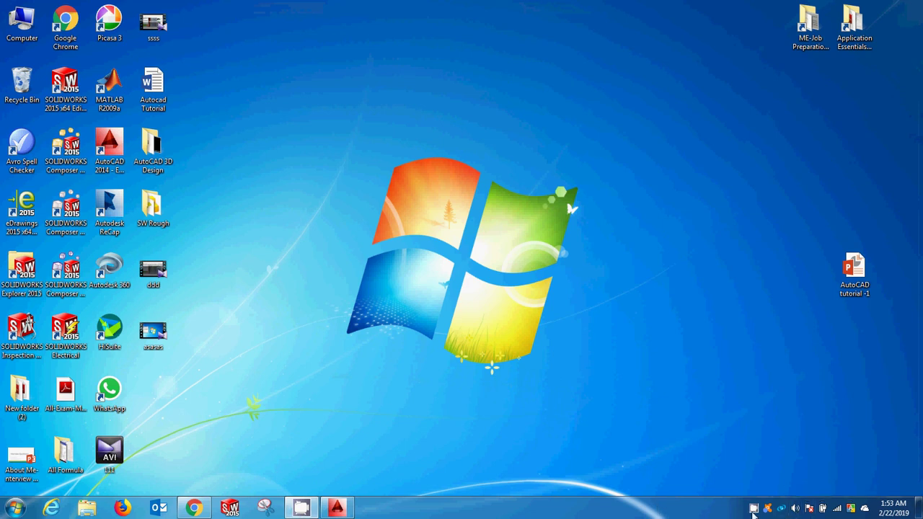
right_click(755, 509)
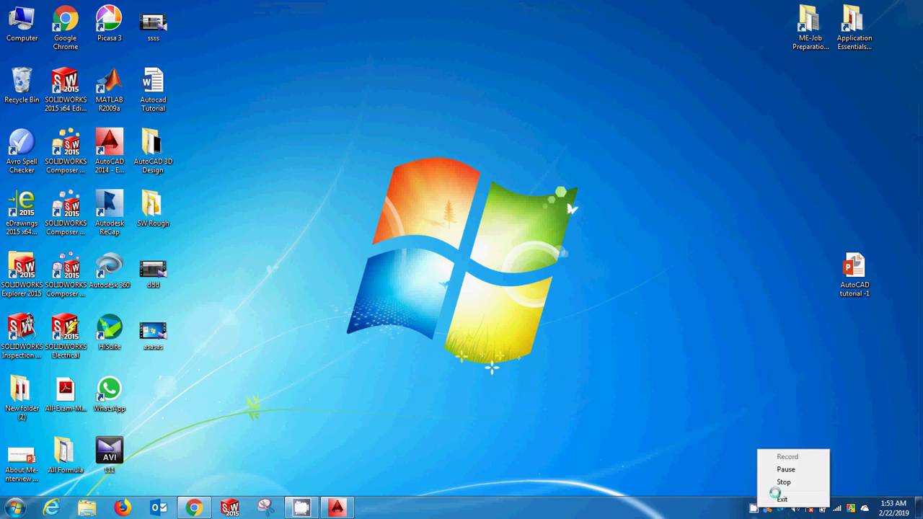
click(787, 470)
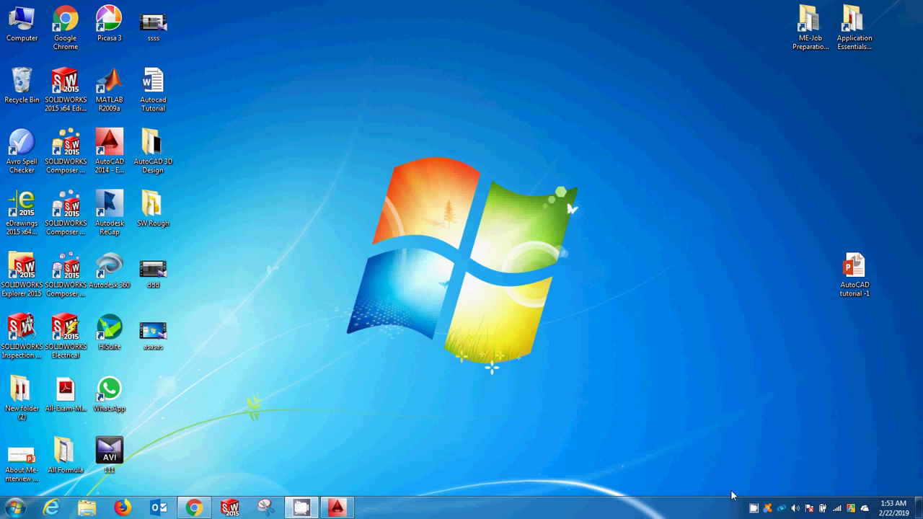
click(753, 510)
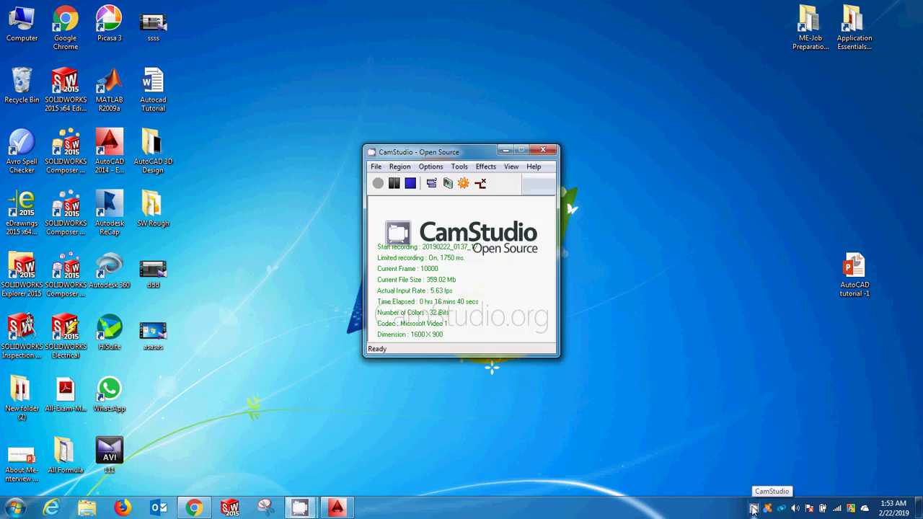